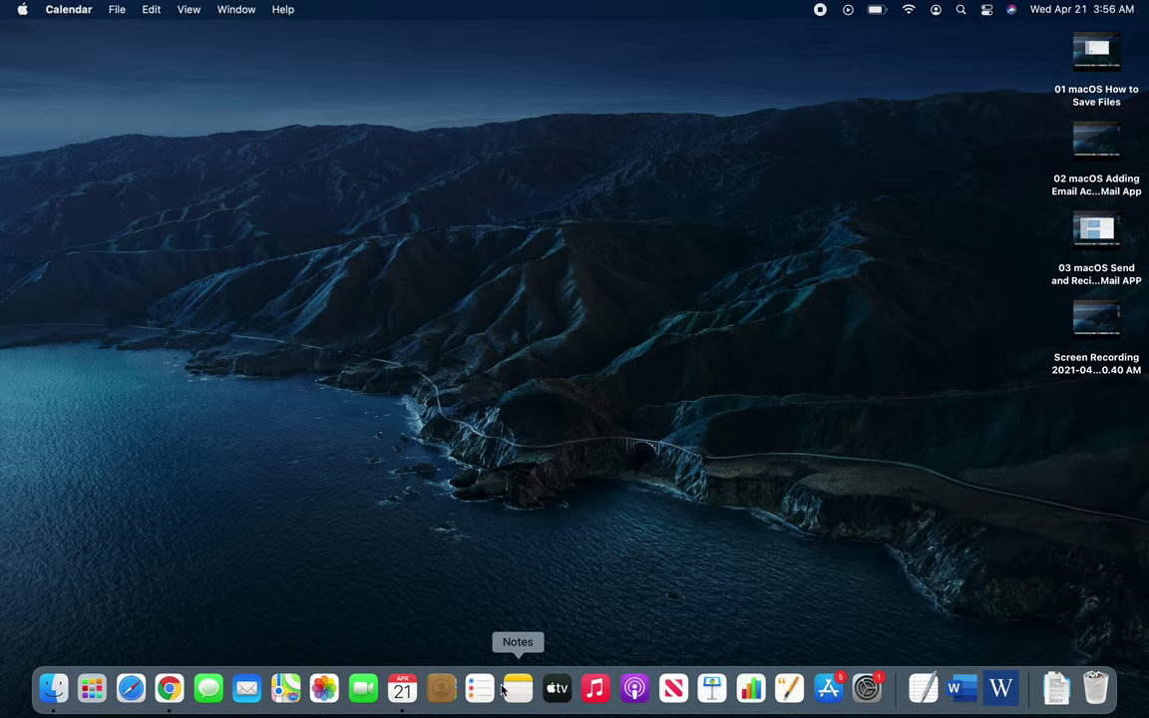
Step: Launch Contacts from the Dock, showing All Contacts with the Apple Inc. card
{"action": "left_click", "coordinate": [440, 688]}
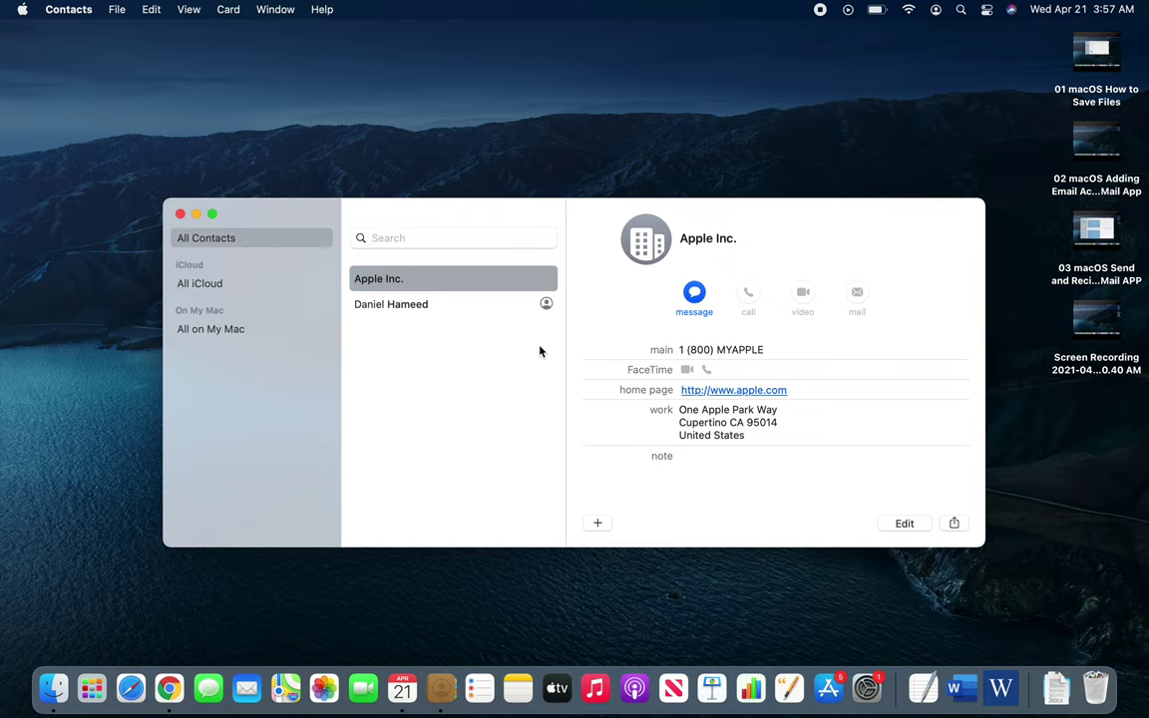
Step: Switch the sidebar from All iCloud back to All Contacts and make the window full screen
{"action": "left_click", "coordinate": [210, 286]}
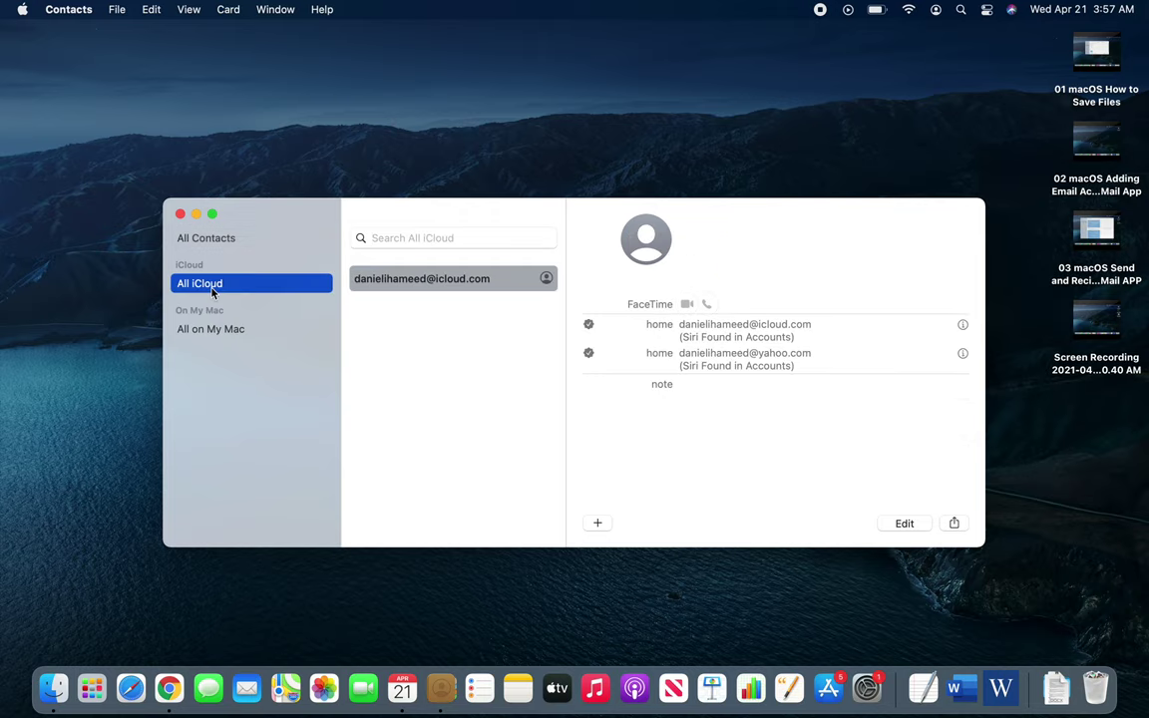
{"action": "left_click", "coordinate": [230, 239]}
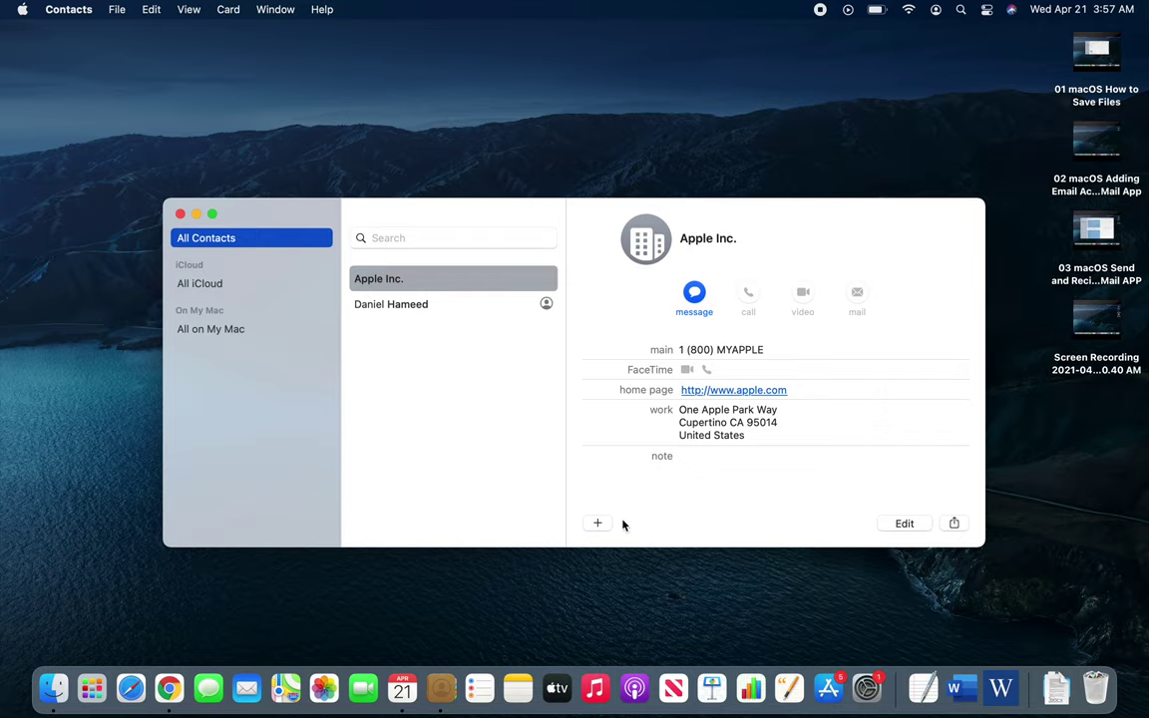
{"action": "left_click", "coordinate": [211, 216]}
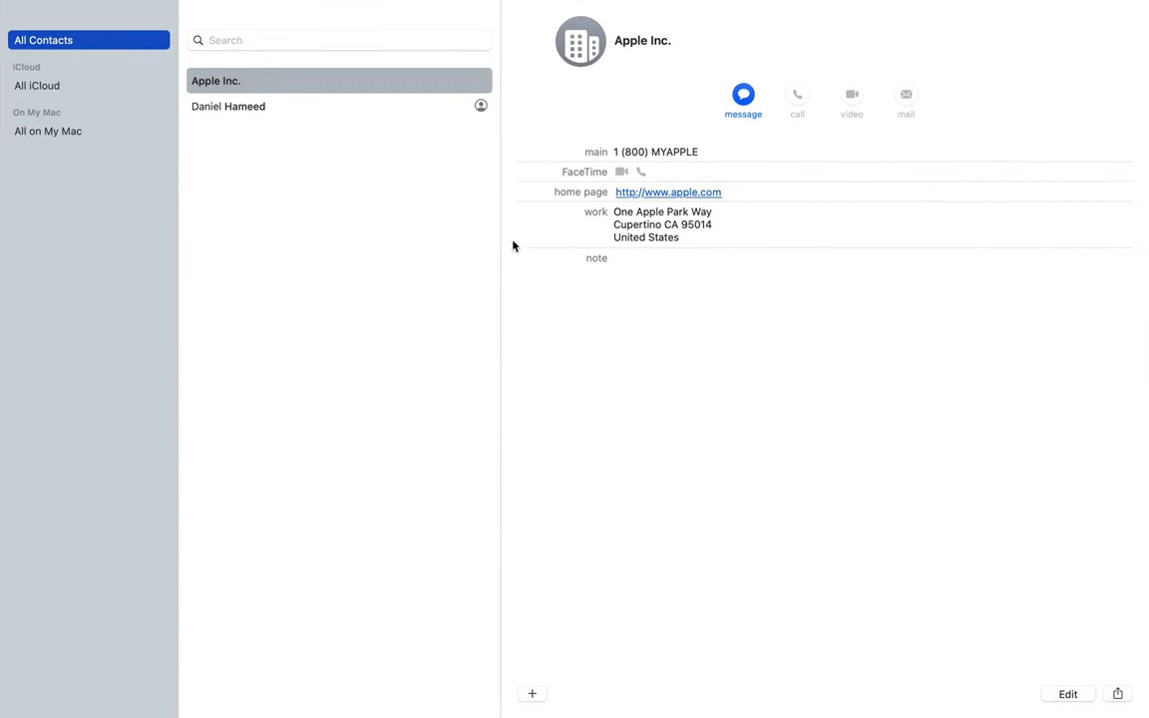
{"action": "left_click", "coordinate": [534, 695]}
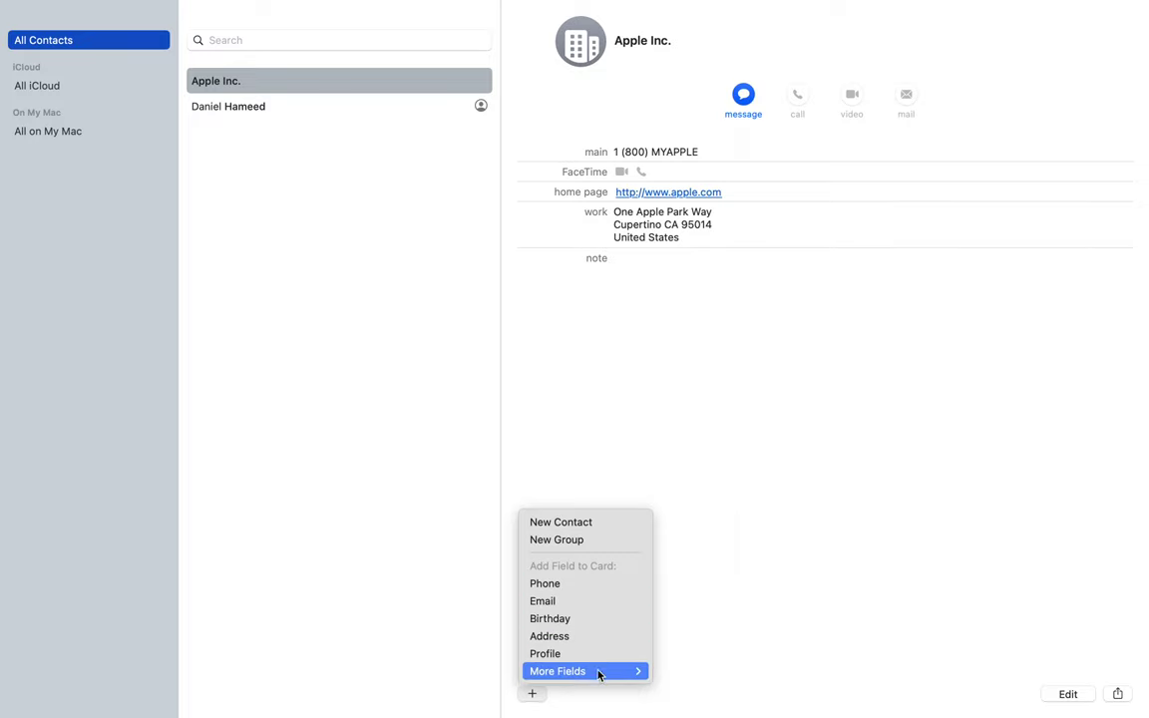
Step: Create a blank No Name contact card and step through its name, phone and email fields
{"action": "key", "text": "Escape"}
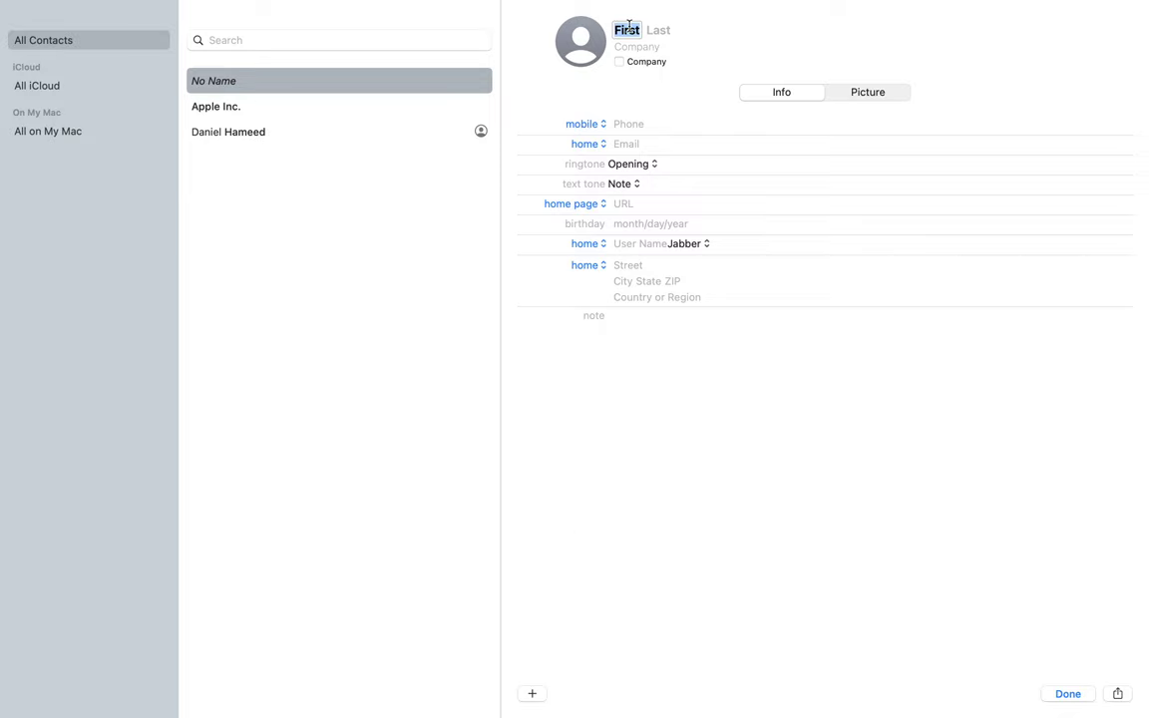
{"action": "left_click", "coordinate": [667, 31]}
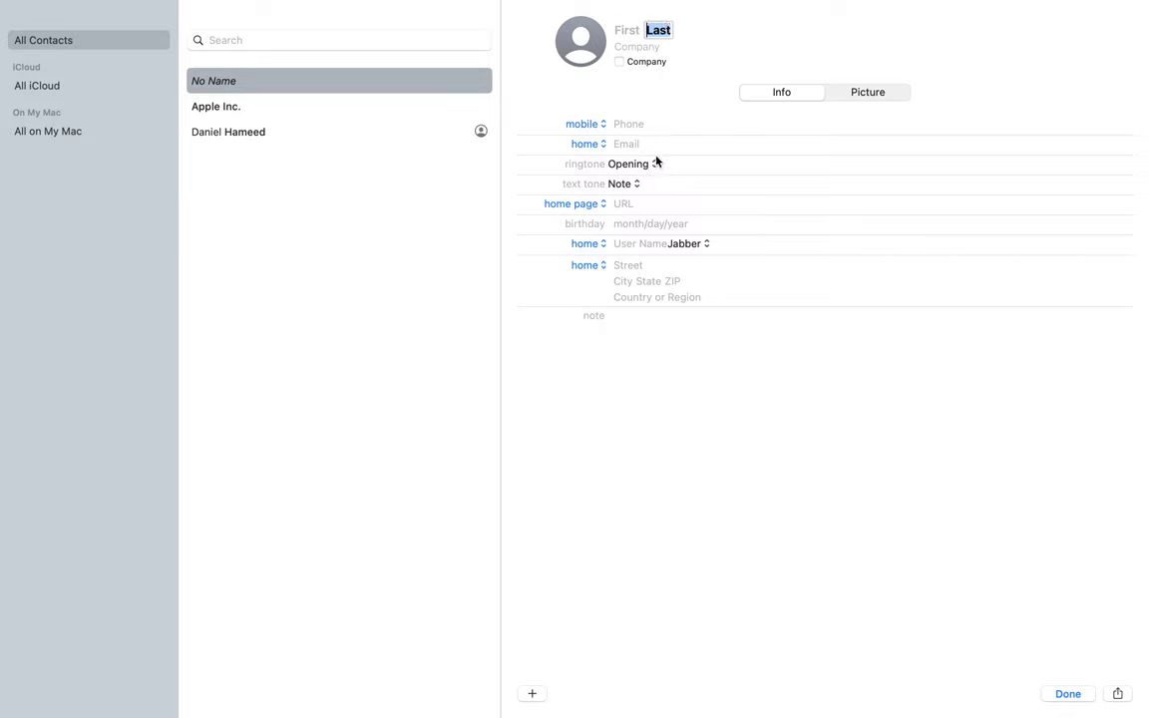
{"action": "left_click", "coordinate": [624, 122]}
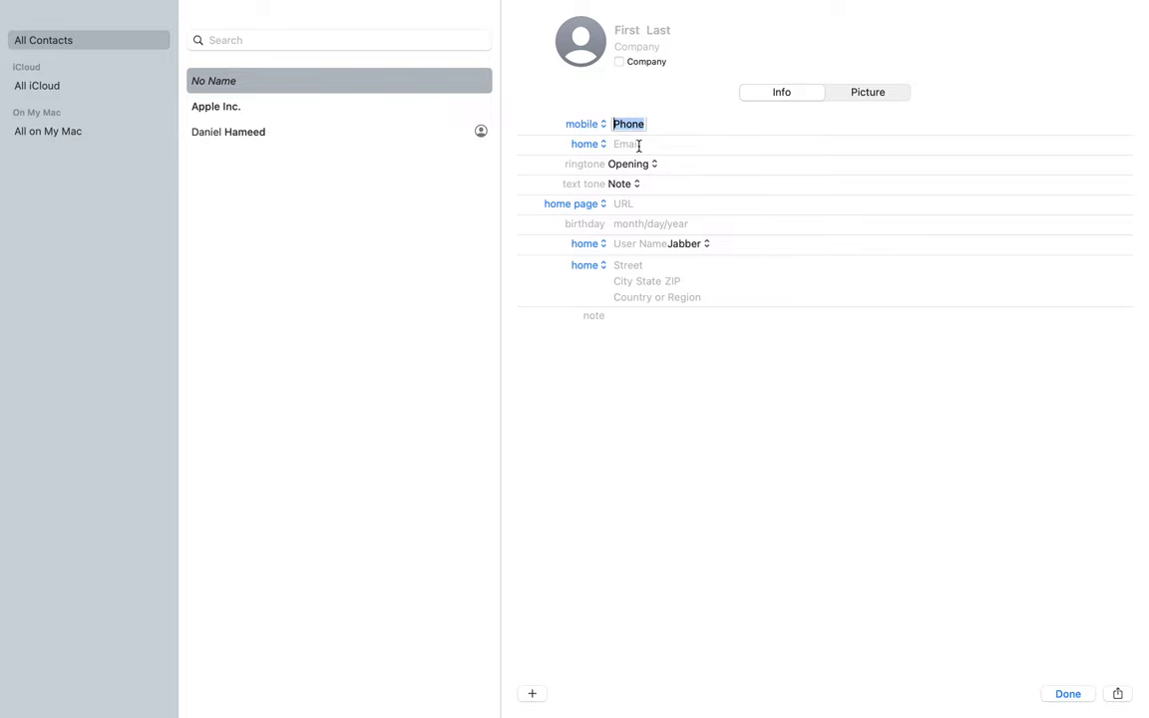
{"action": "left_click", "coordinate": [638, 145]}
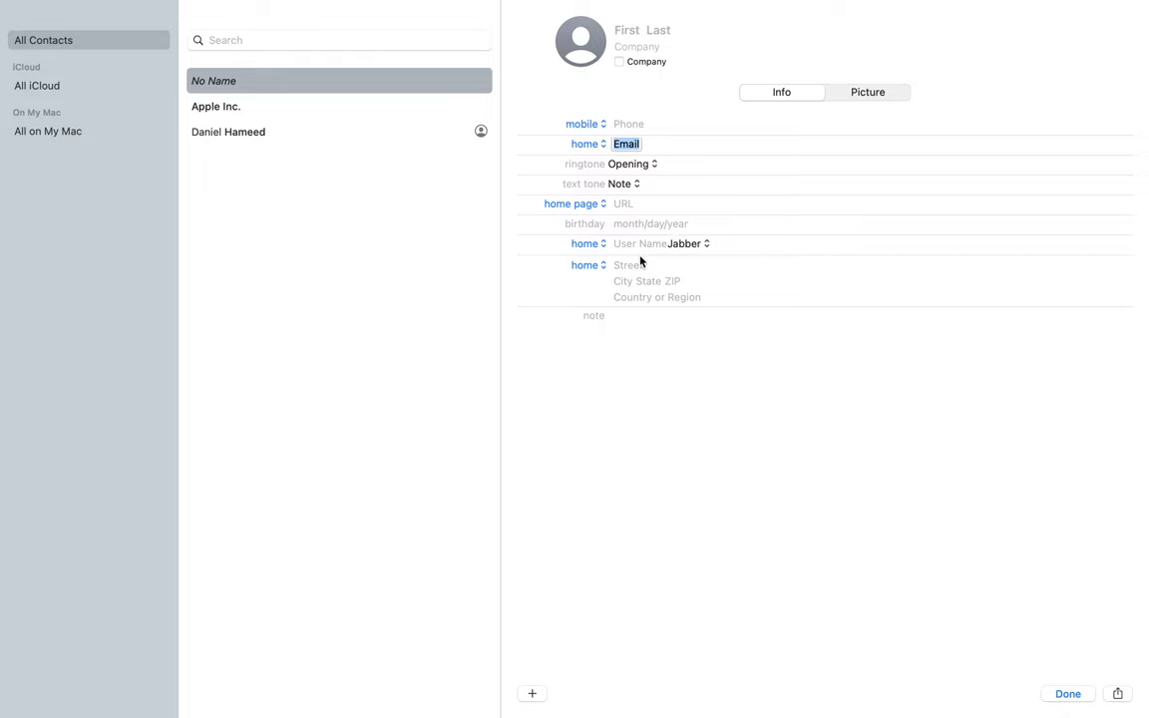
Step: Toggle between the card's Picture and Info views, then return to the mobile phone field
{"action": "left_click", "coordinate": [853, 95]}
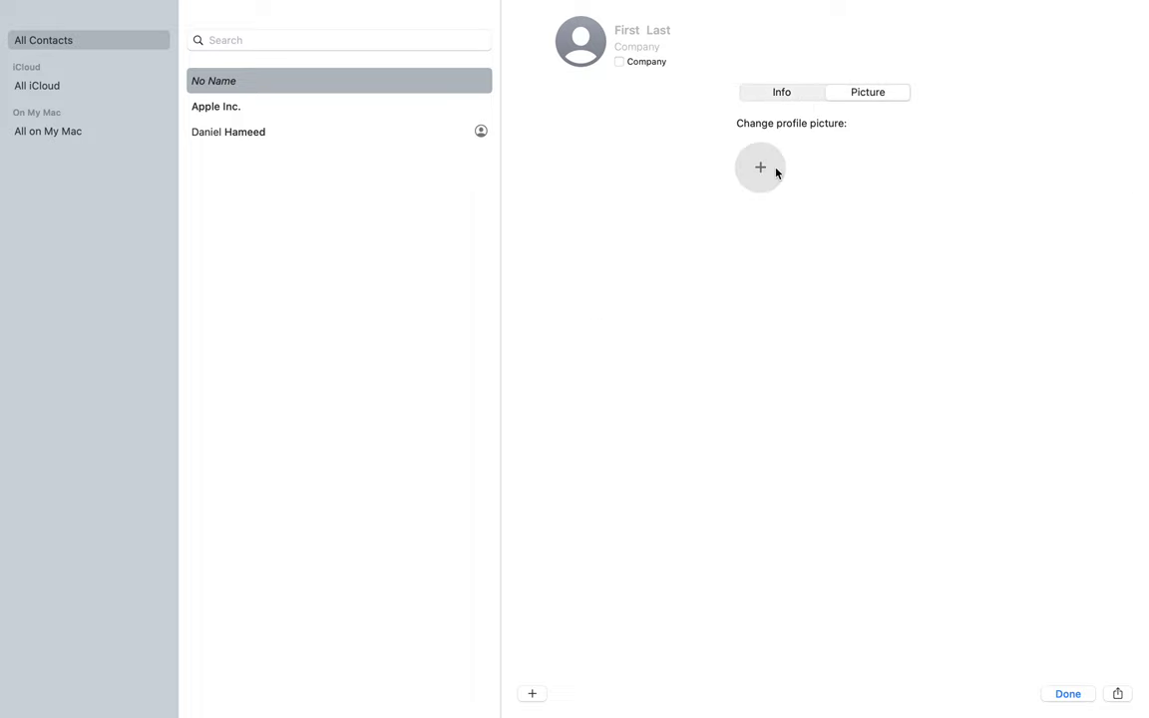
{"action": "left_click", "coordinate": [783, 94]}
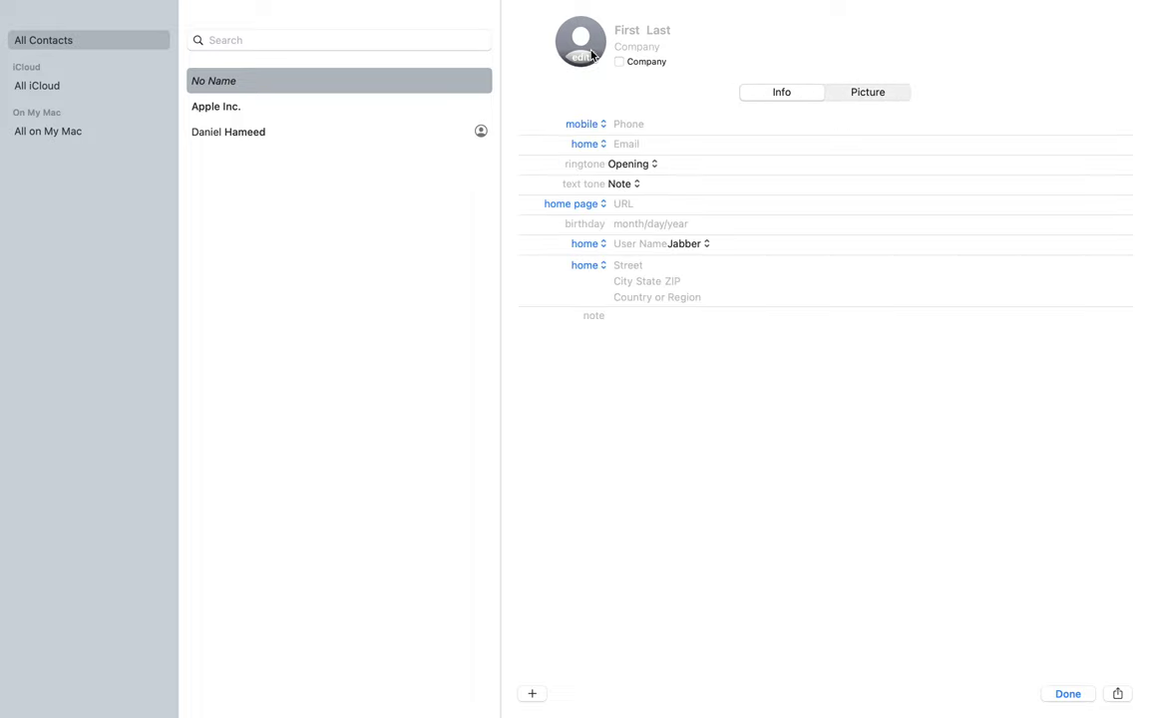
{"action": "left_click", "coordinate": [589, 57]}
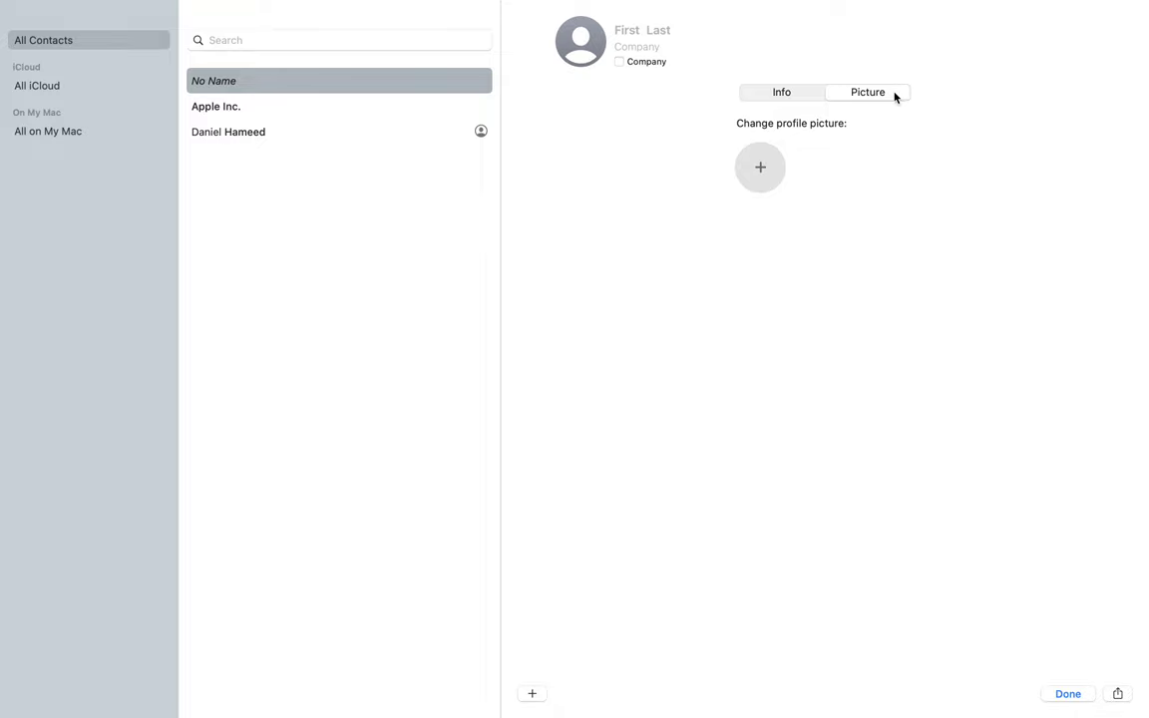
{"action": "left_click", "coordinate": [792, 99]}
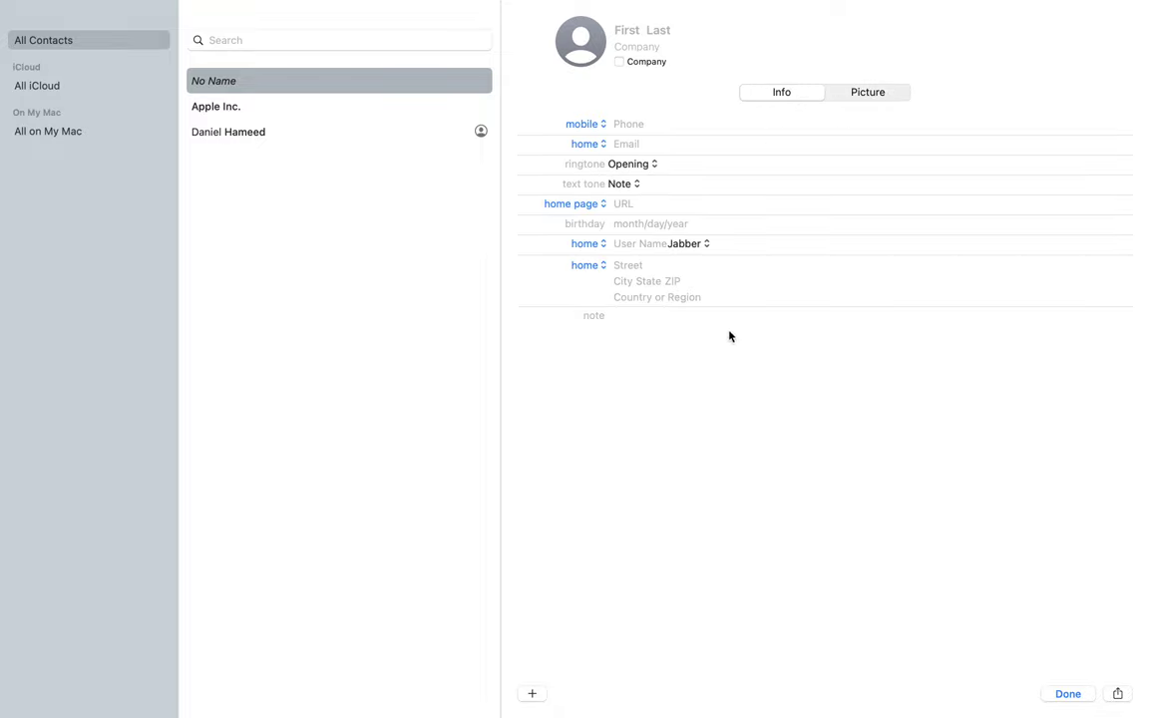
{"action": "left_click", "coordinate": [644, 121]}
Step: Enter the contact's mobile phone number, correcting a mistyped start
{"action": "type", "text": "347"}
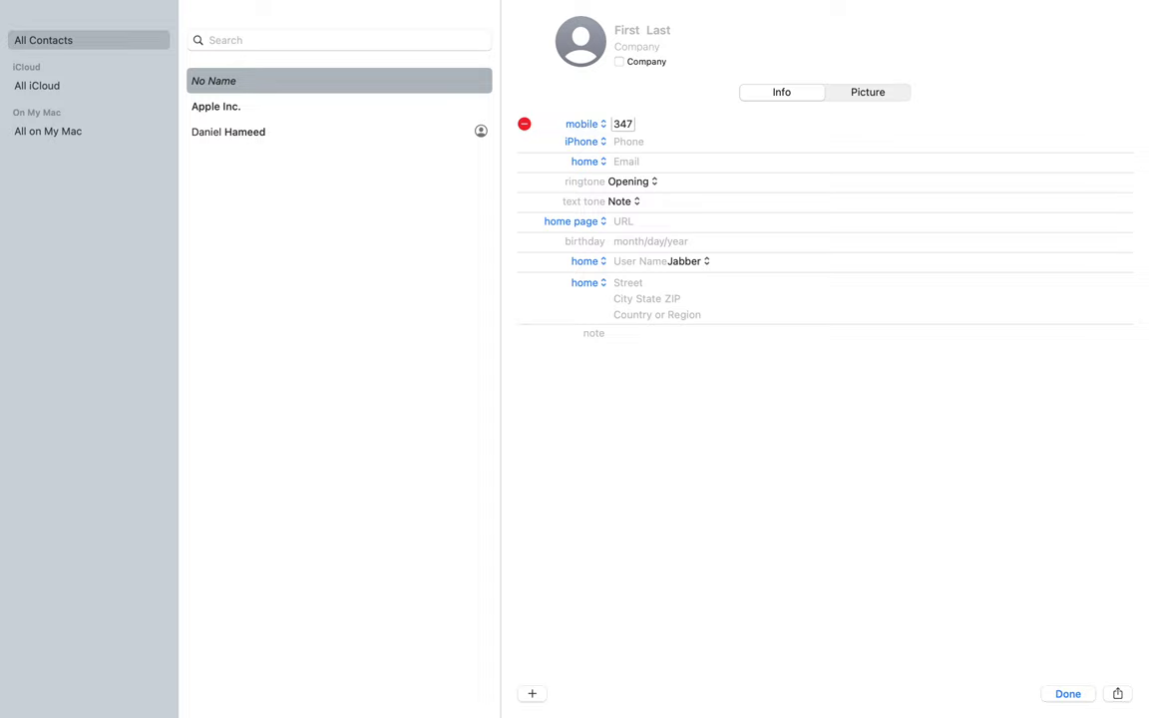
{"action": "key", "text": "BackSpace"}
{"action": "key", "text": "BackSpace"}
{"action": "key", "text": "BackSpace"}
{"action": "type", "text": "1234567890"}
Step: Enter the contact's home email address, fix a typo, and save the card with Done
{"action": "left_click", "coordinate": [685, 163]}
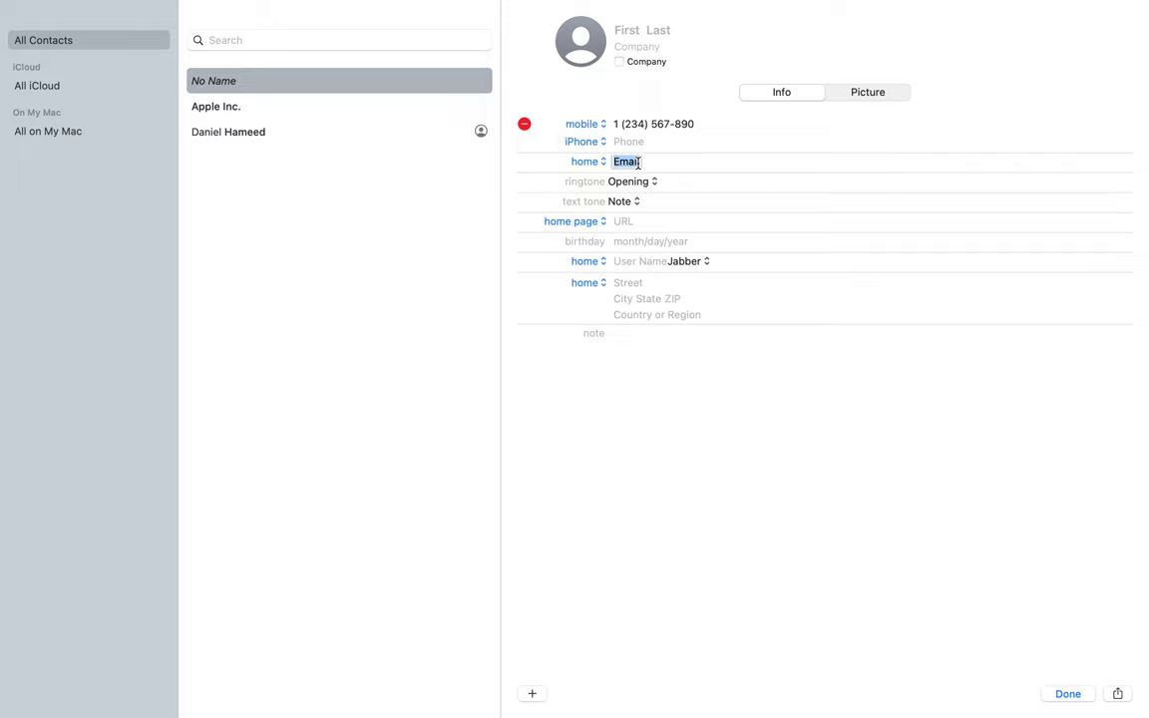
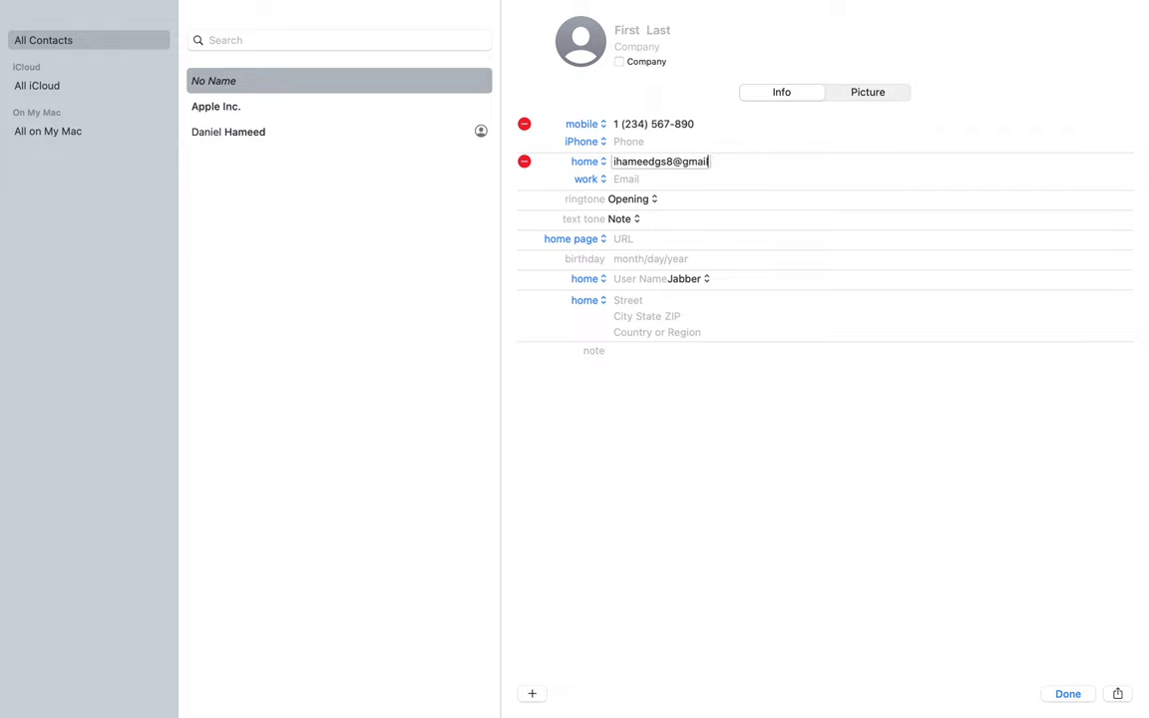
{"action": "key", "text": "Tab"}
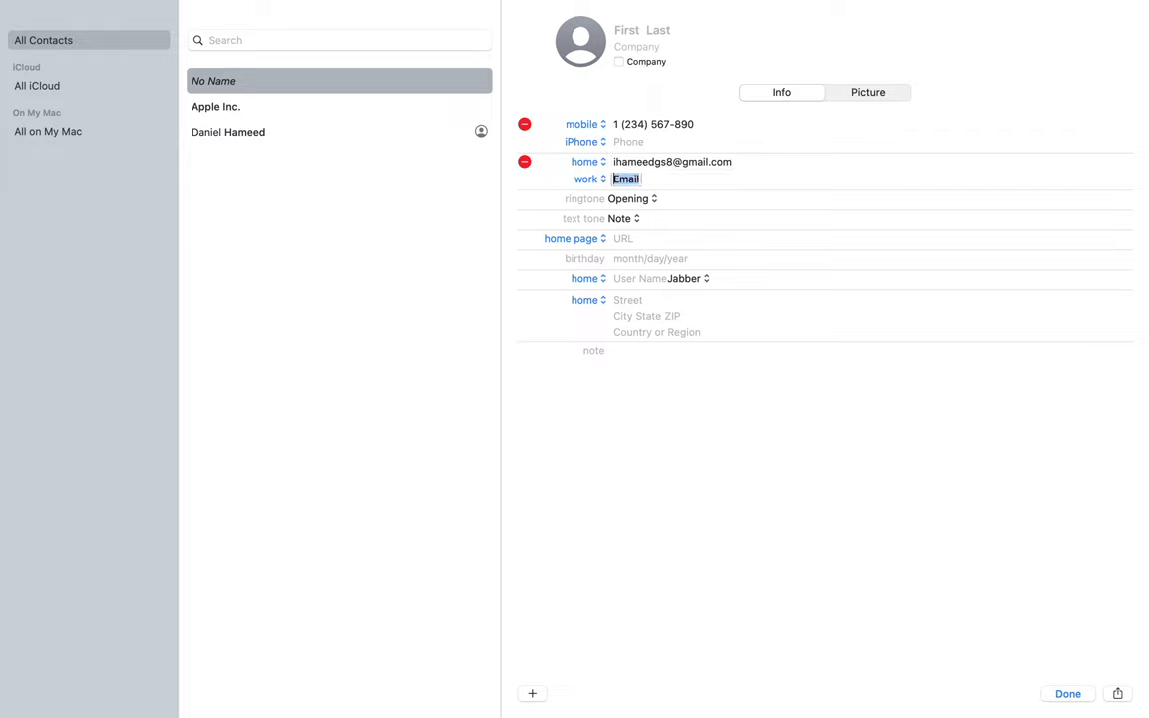
{"action": "key", "text": "Tab"}
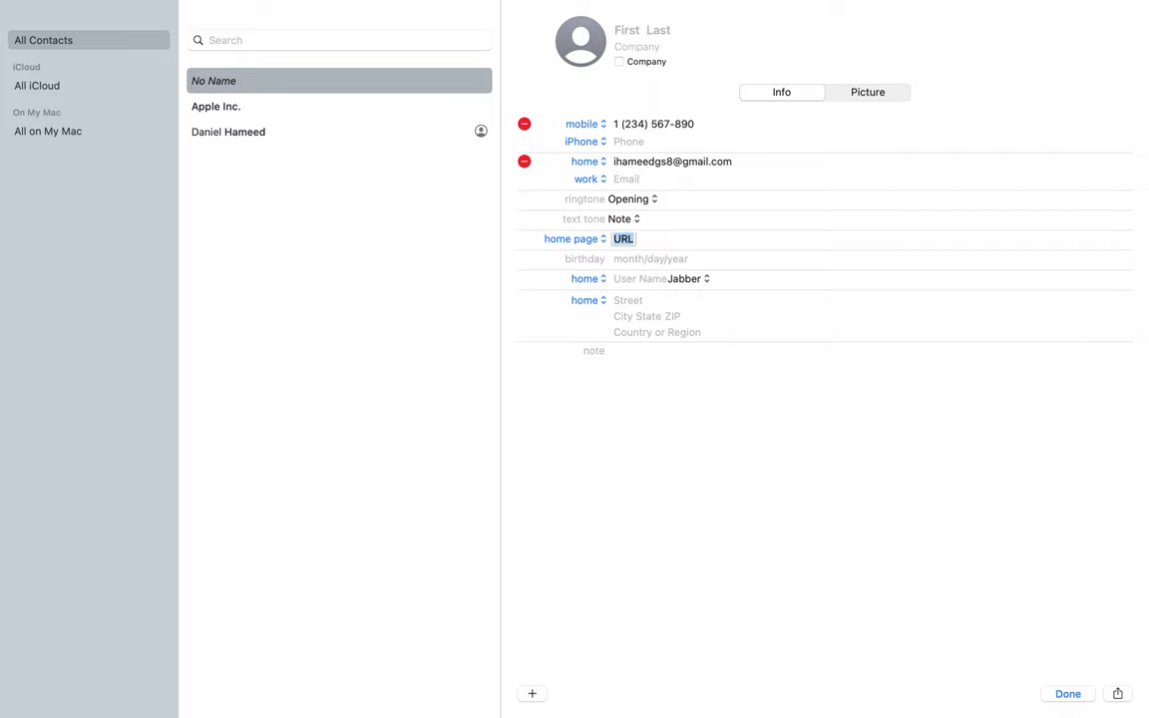
{"action": "left_click", "coordinate": [1069, 694]}
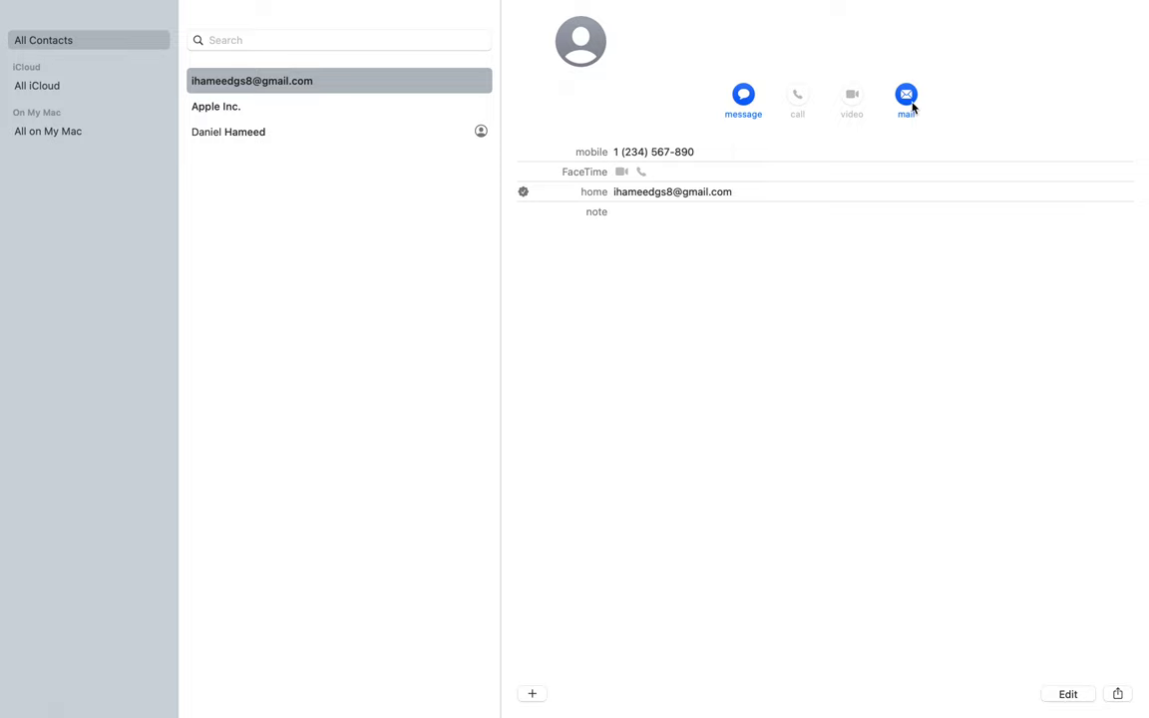
Step: Use the card's mail button to email the new contact, bringing up Mail on All Inboxes
{"action": "left_click", "coordinate": [744, 100]}
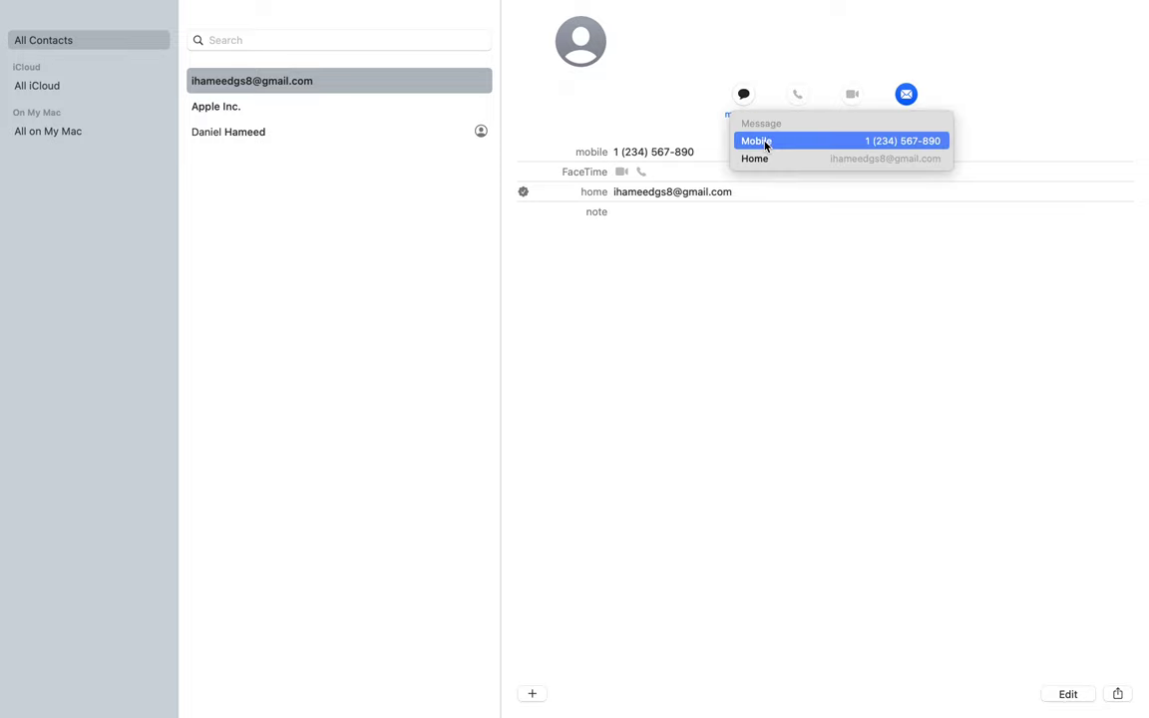
{"action": "left_click", "coordinate": [778, 233]}
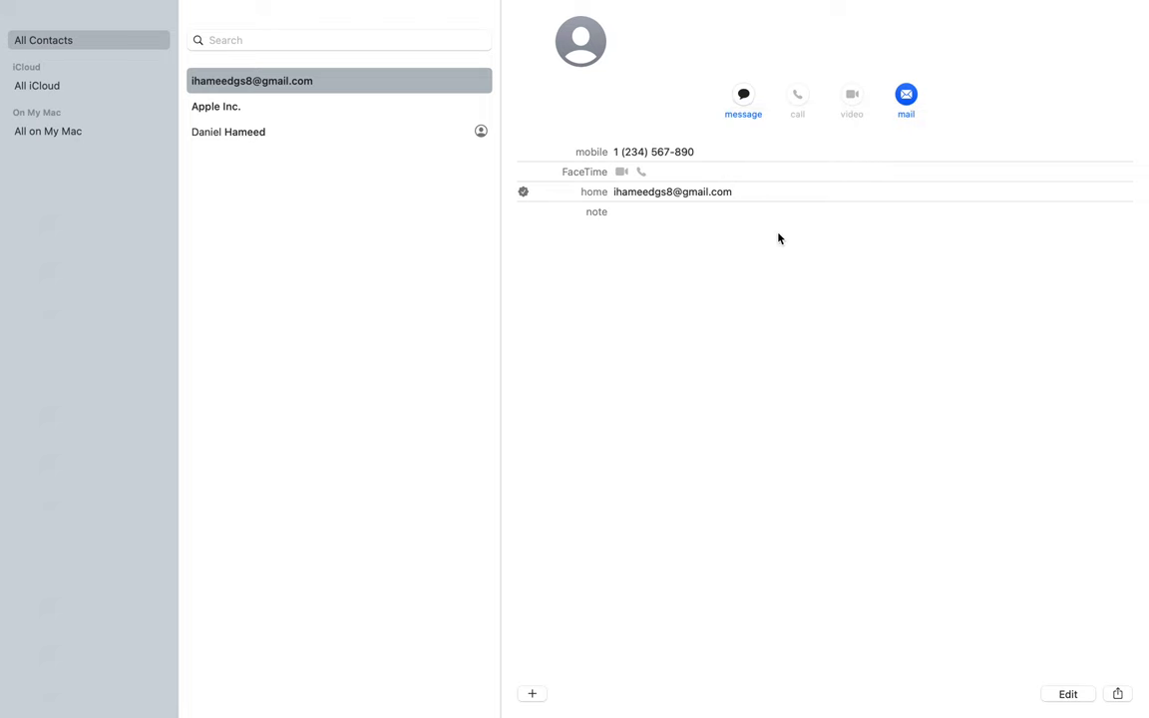
{"action": "left_click", "coordinate": [905, 97]}
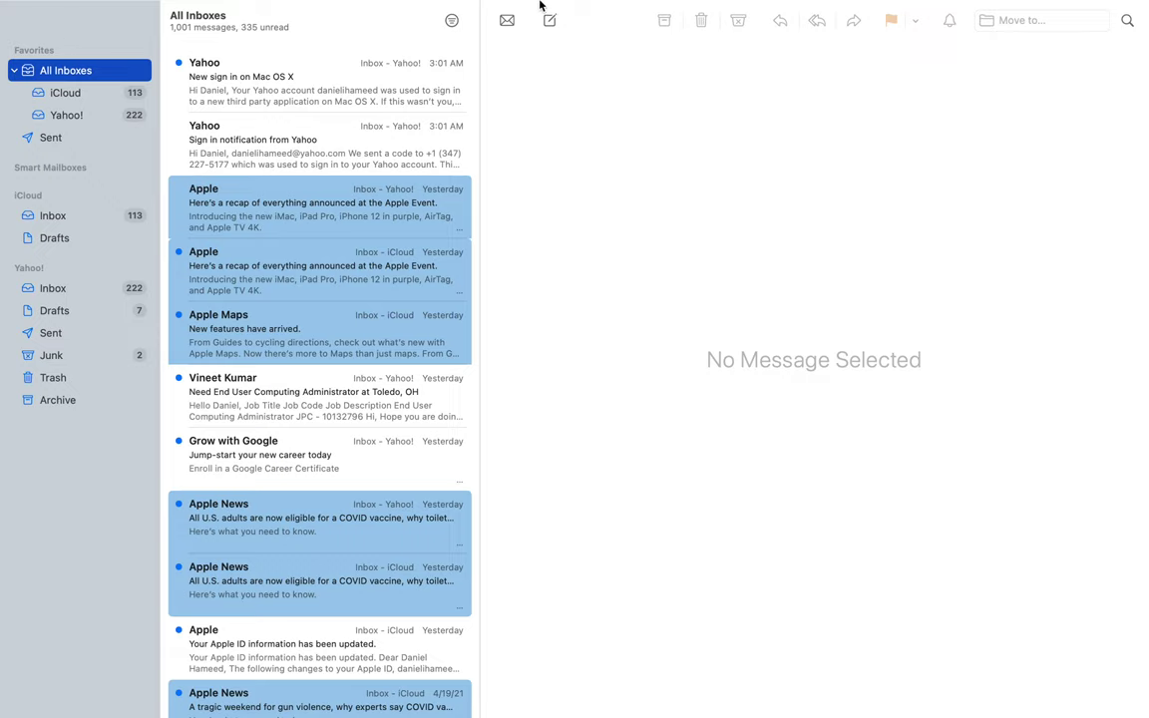
{"action": "mouse_move", "coordinate": [489, 6]}
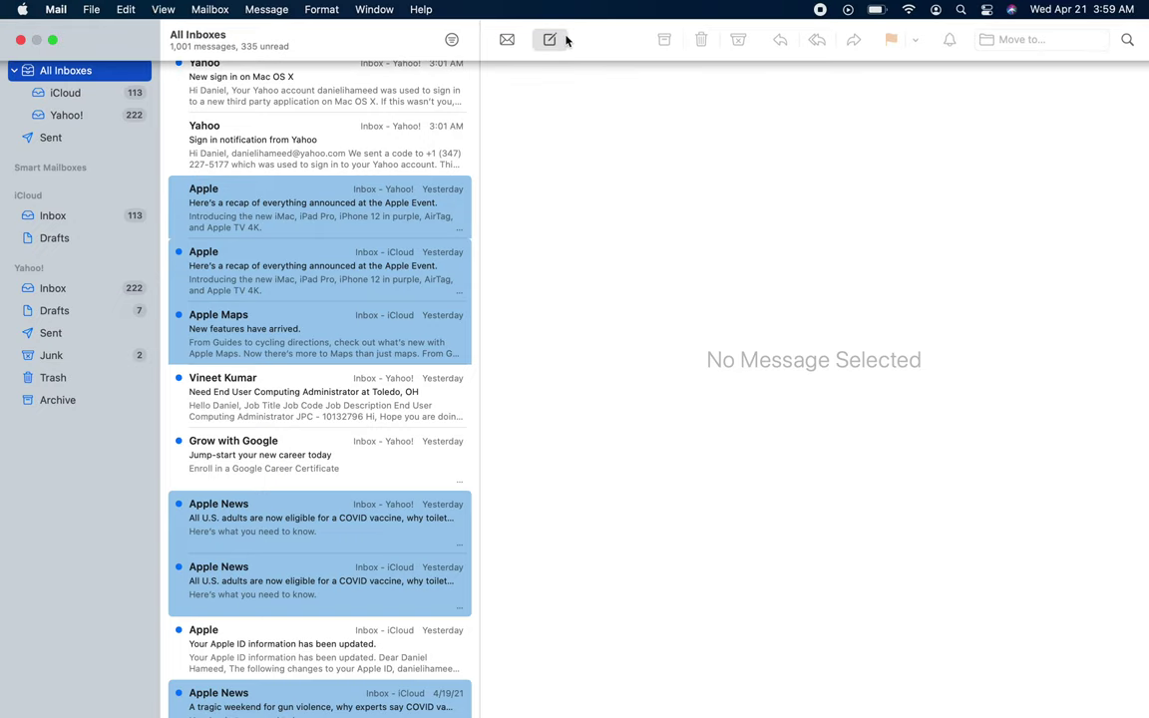
Step: Open a new message and type, then erase, a partial recipient address in the To field
{"action": "left_click", "coordinate": [563, 39]}
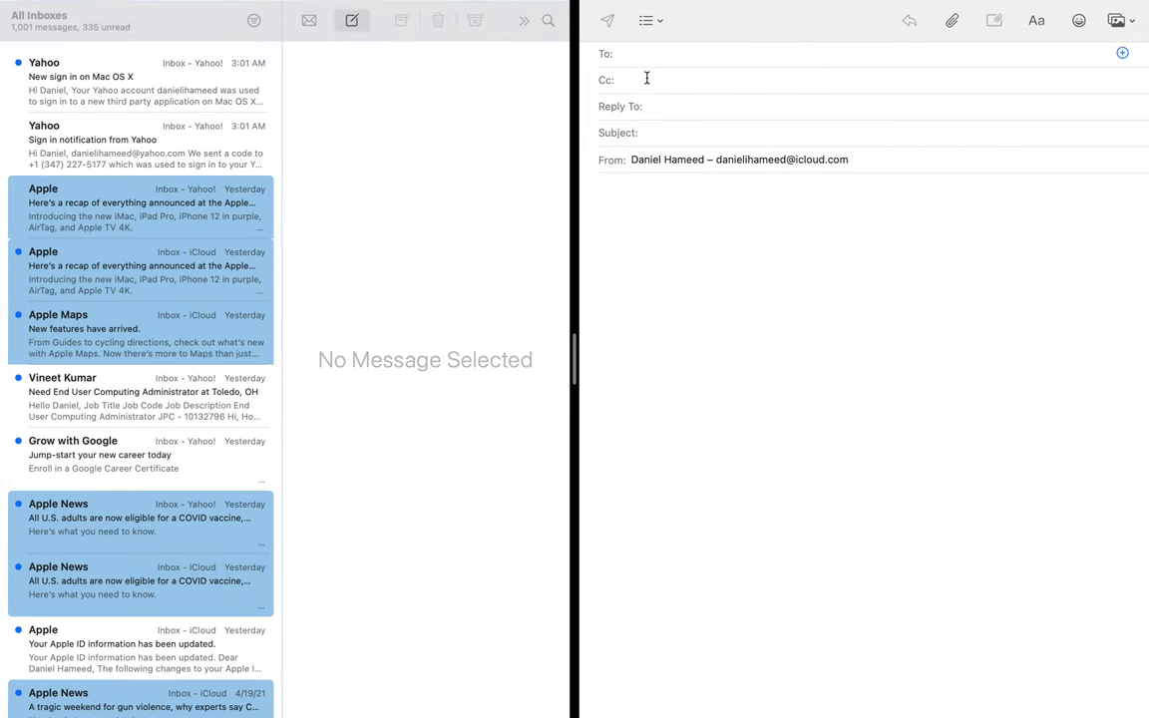
{"action": "left_click", "coordinate": [647, 53]}
Step: Browse All Contacts, iCloud and On My Mac in the contacts picker, then close it unused
{"action": "left_click", "coordinate": [1122, 53]}
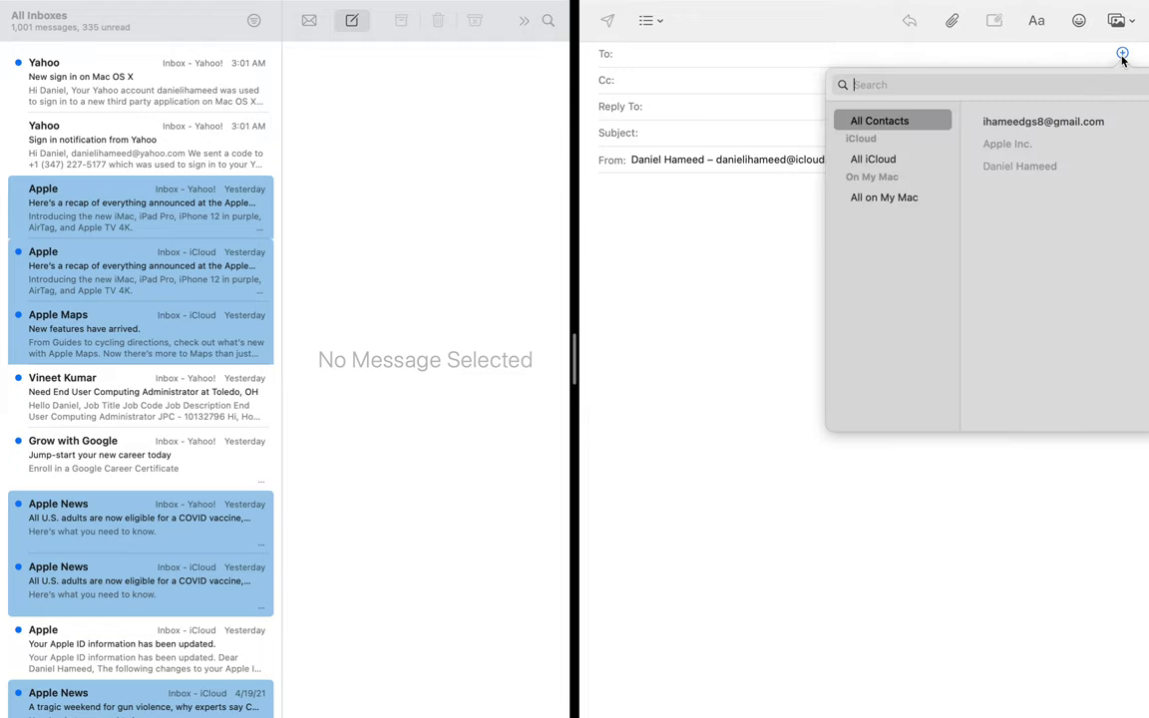
{"action": "left_click", "coordinate": [1015, 122]}
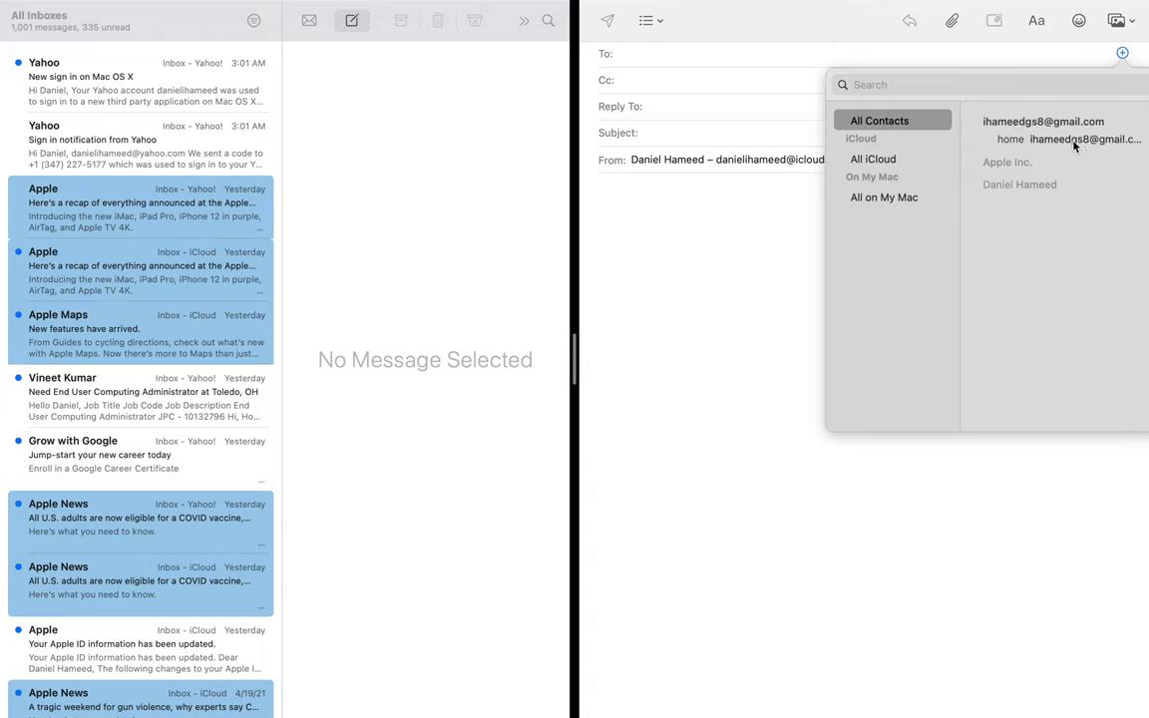
{"action": "left_click", "coordinate": [918, 123]}
{"action": "left_click", "coordinate": [894, 159]}
{"action": "left_click", "coordinate": [893, 197]}
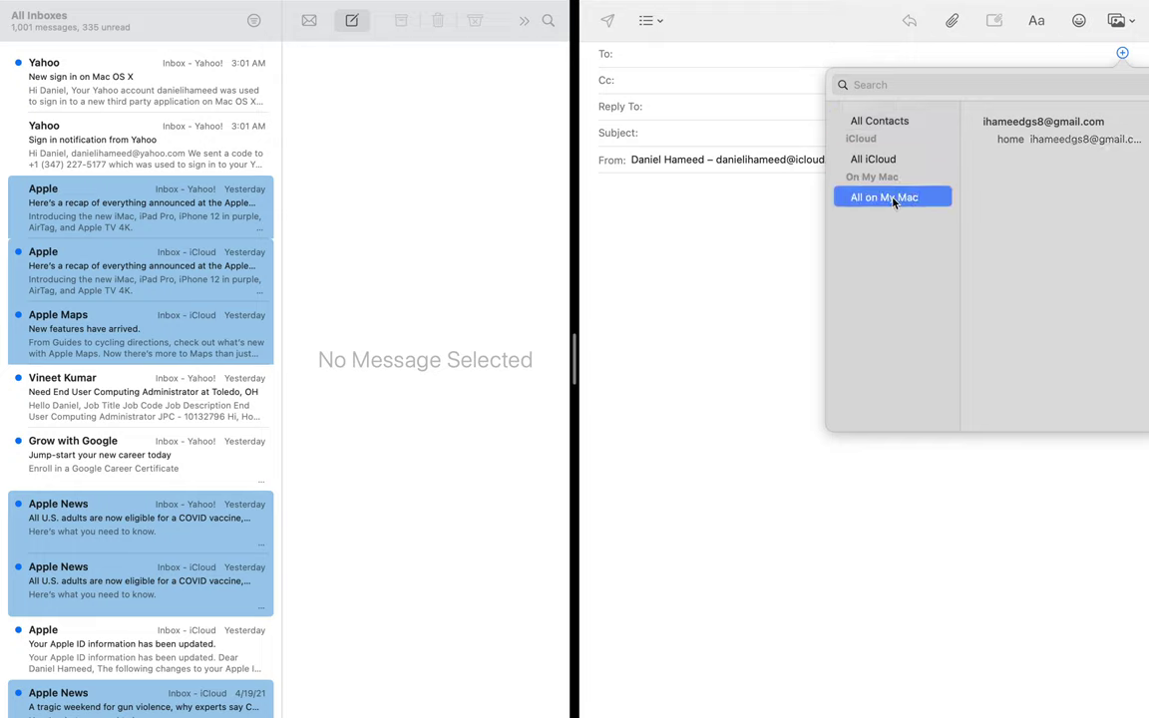
{"action": "left_click", "coordinate": [889, 126]}
{"action": "mouse_move", "coordinate": [1003, 132]}
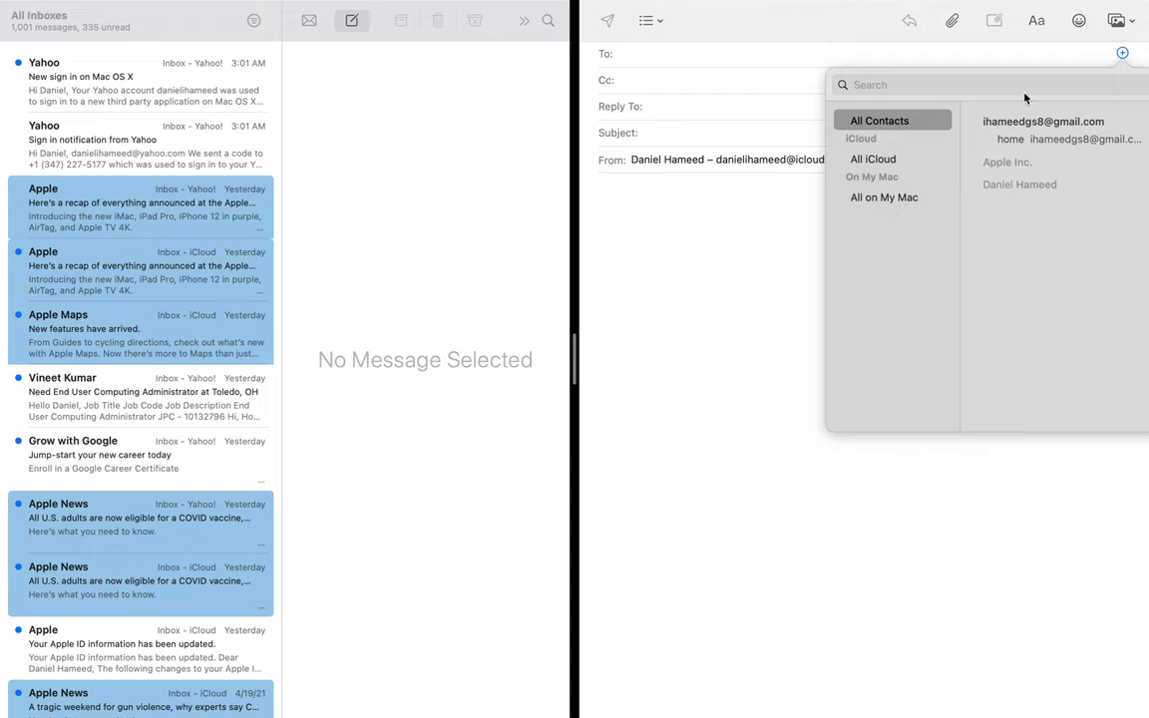
{"action": "left_click", "coordinate": [880, 39]}
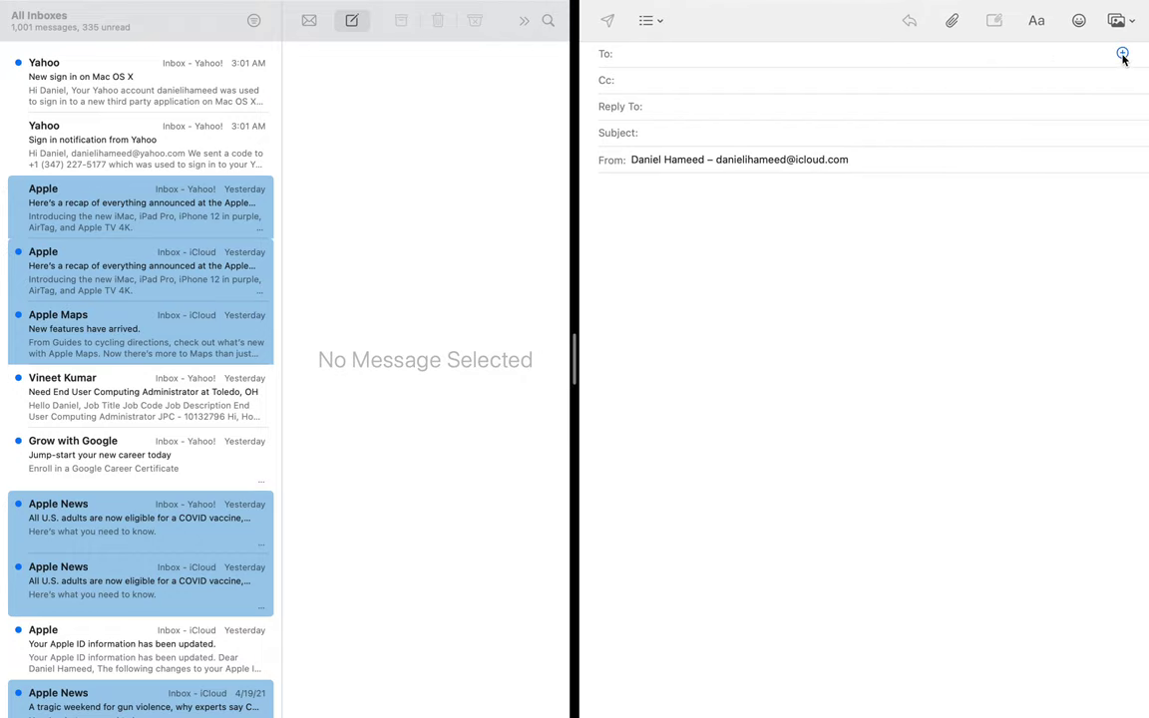
{"action": "left_click", "coordinate": [1121, 53]}
{"action": "left_click", "coordinate": [1061, 127]}
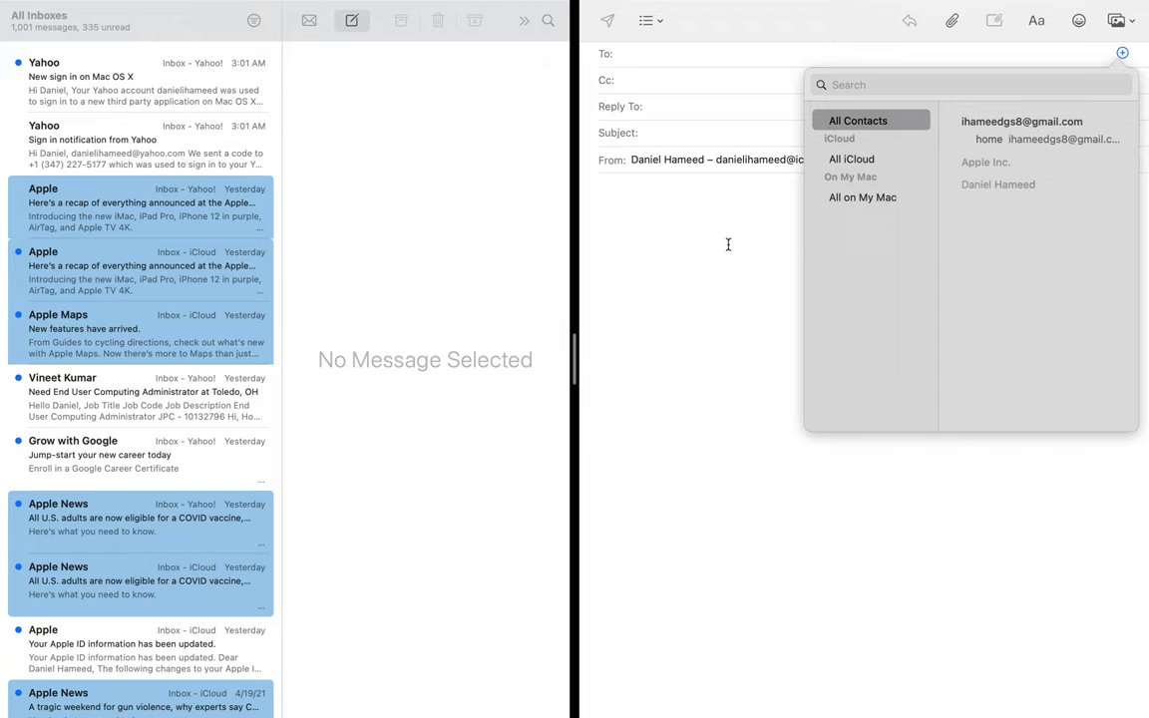
{"action": "left_click", "coordinate": [655, 220]}
Step: Try closing the message, briefly open Contacts beside it, then bring the message back
{"action": "mouse_move", "coordinate": [1034, 5]}
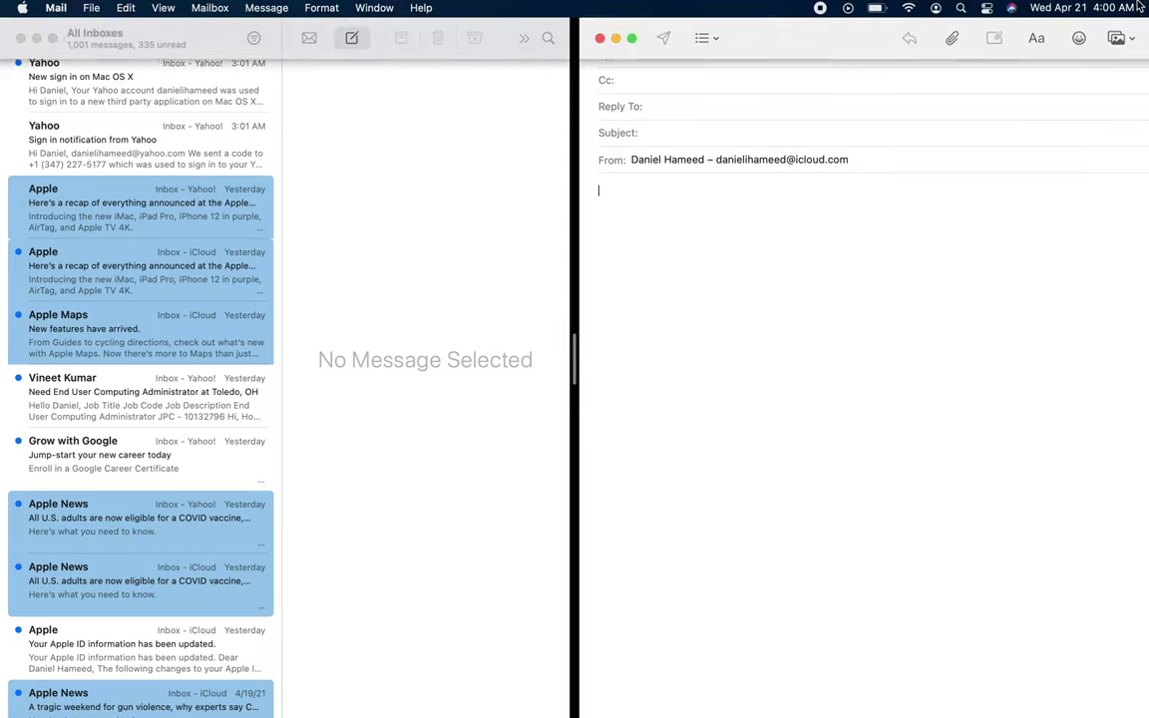
{"action": "left_click", "coordinate": [19, 40]}
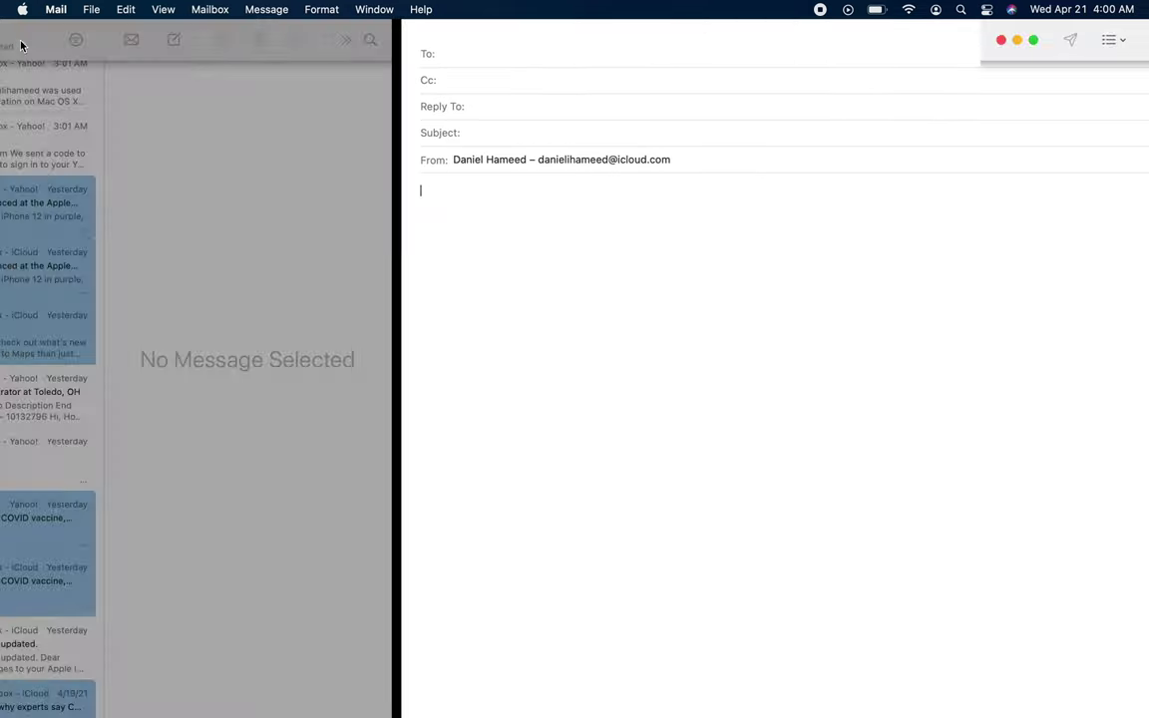
{"action": "left_click", "coordinate": [21, 41]}
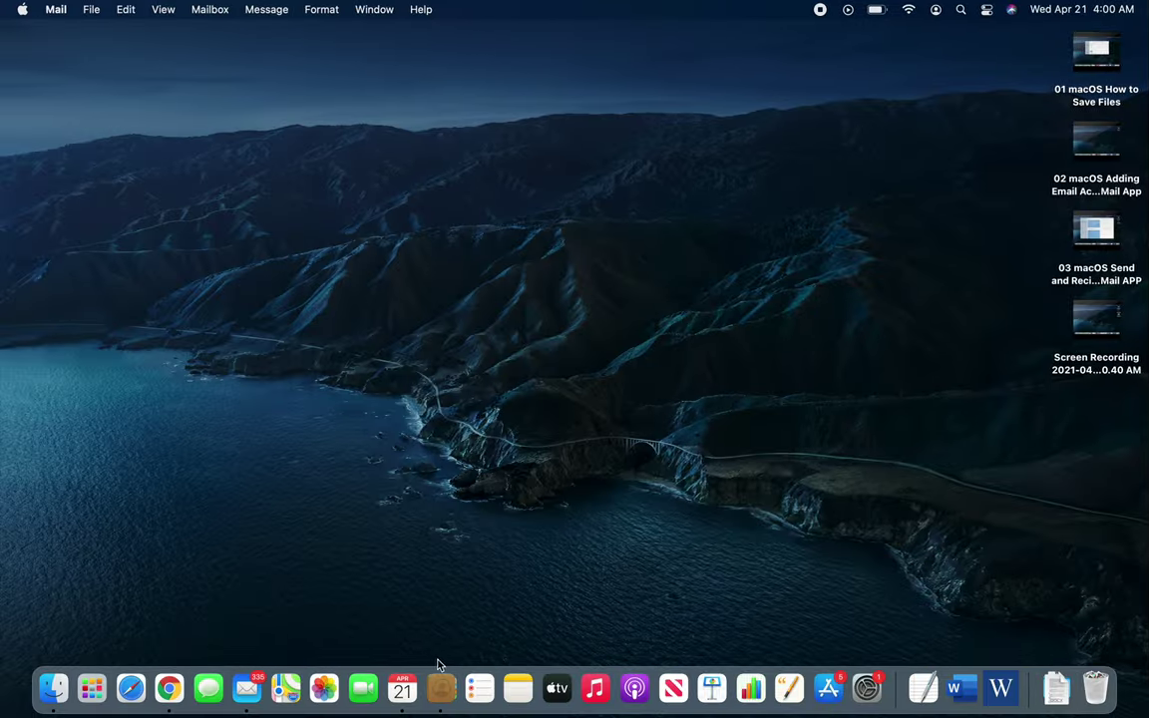
{"action": "left_click", "coordinate": [439, 686]}
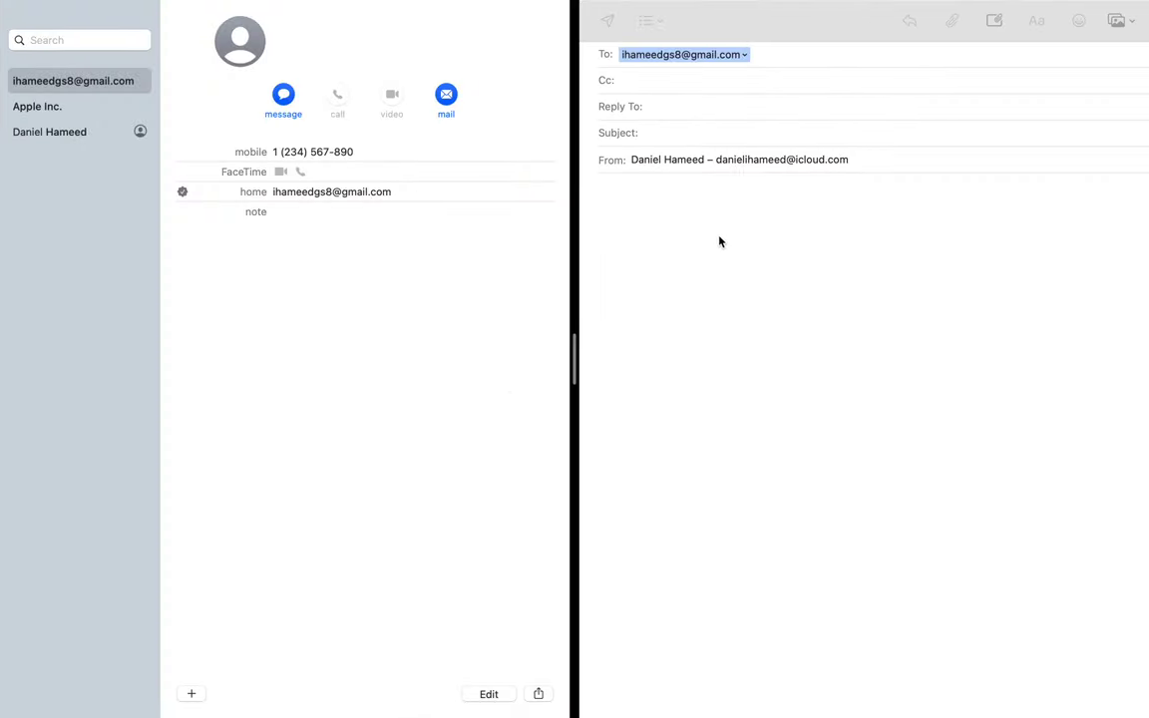
{"action": "left_click", "coordinate": [771, 57]}
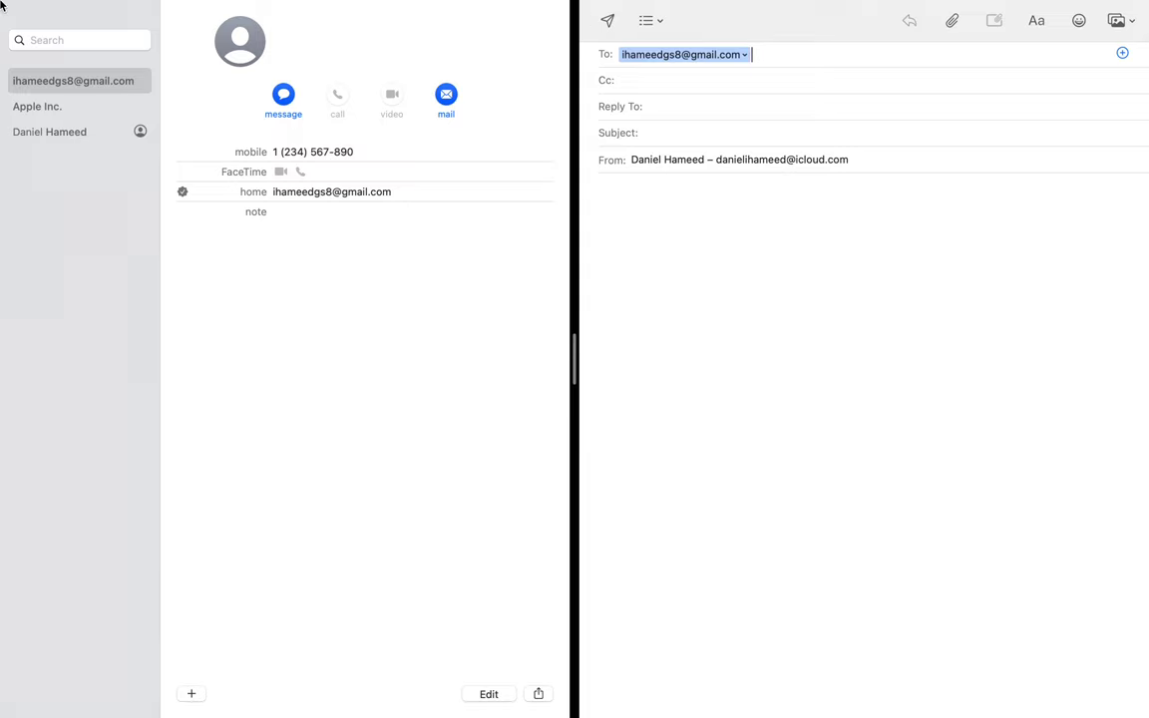
Step: Close the message with Don't Save and relaunch Contacts from the Dock
{"action": "left_click", "coordinate": [11, 31]}
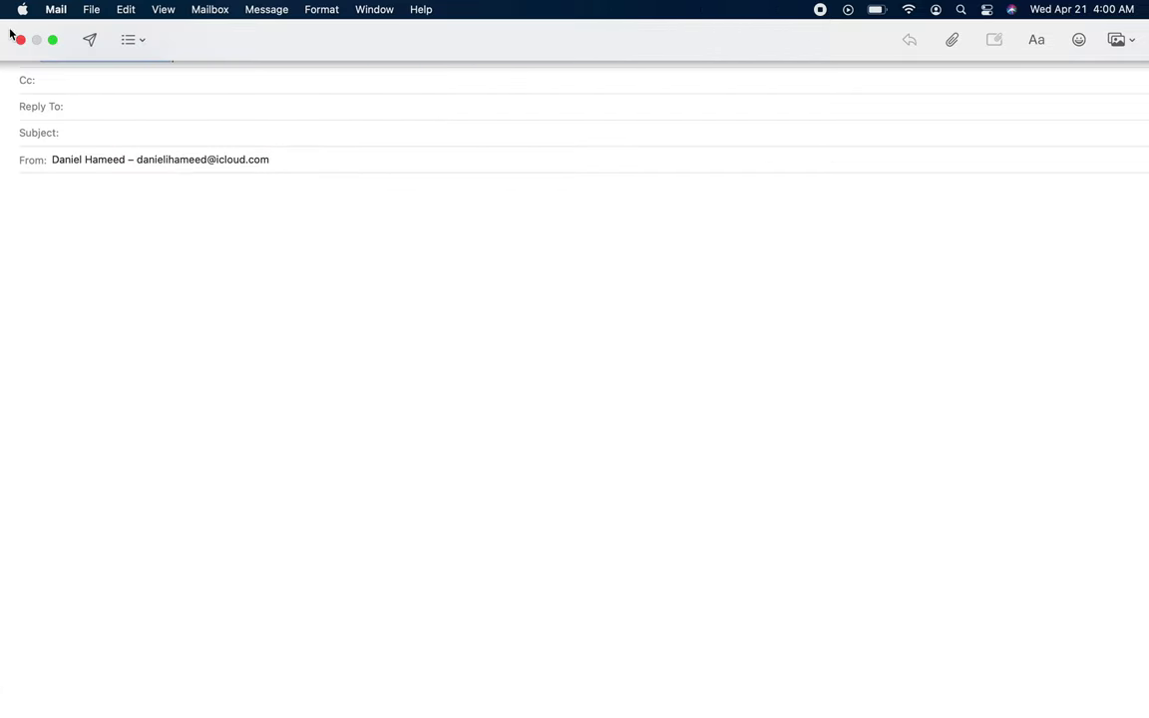
{"action": "left_click", "coordinate": [20, 39]}
{"action": "left_click", "coordinate": [573, 423]}
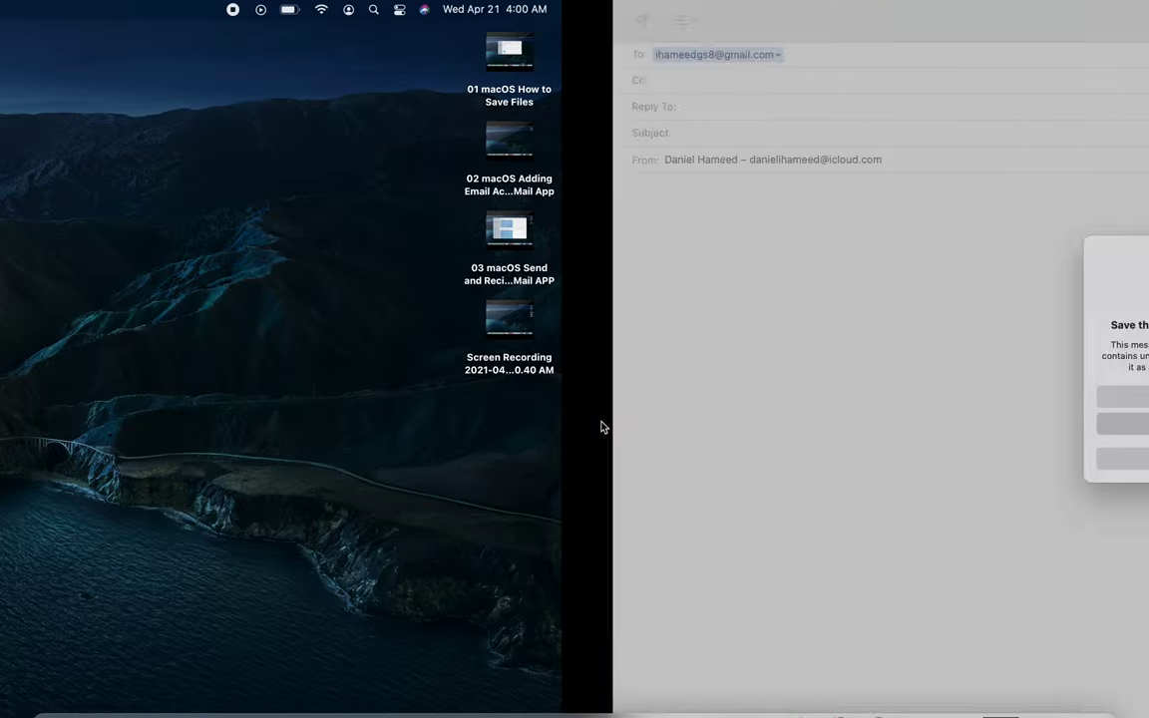
{"action": "left_click", "coordinate": [437, 686]}
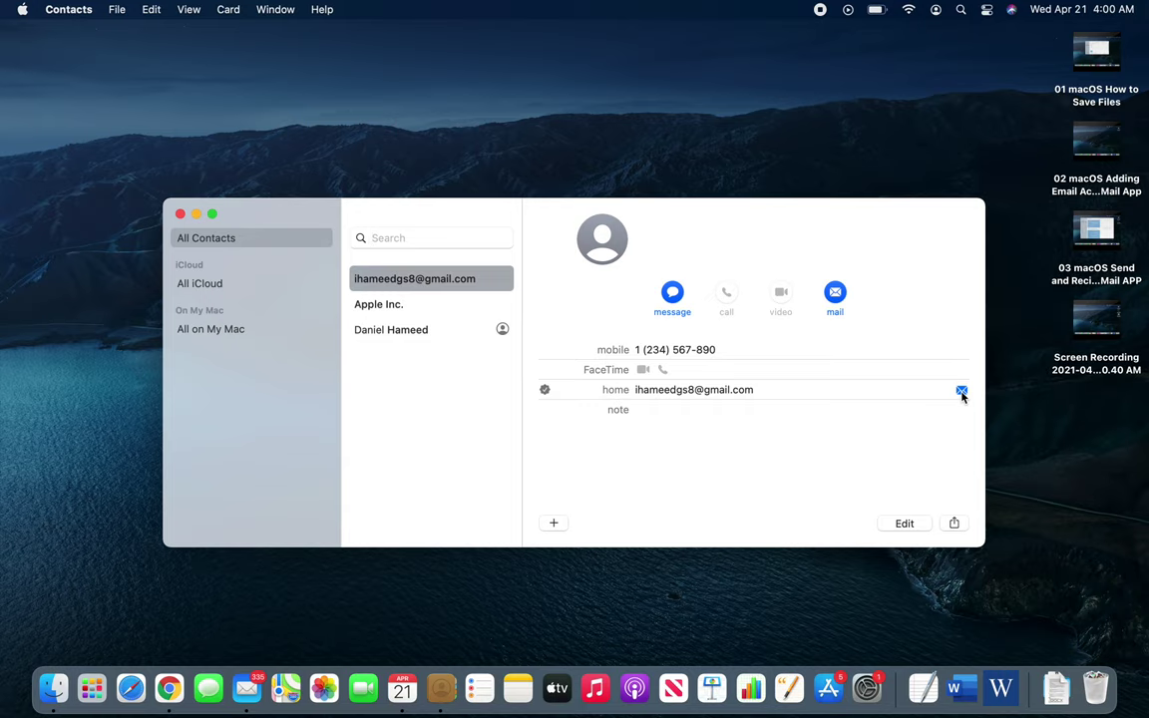
Step: Email the contact from their card, enlarge the message, and type 'Asdkjfa;sdj' in the body
{"action": "left_click", "coordinate": [834, 293]}
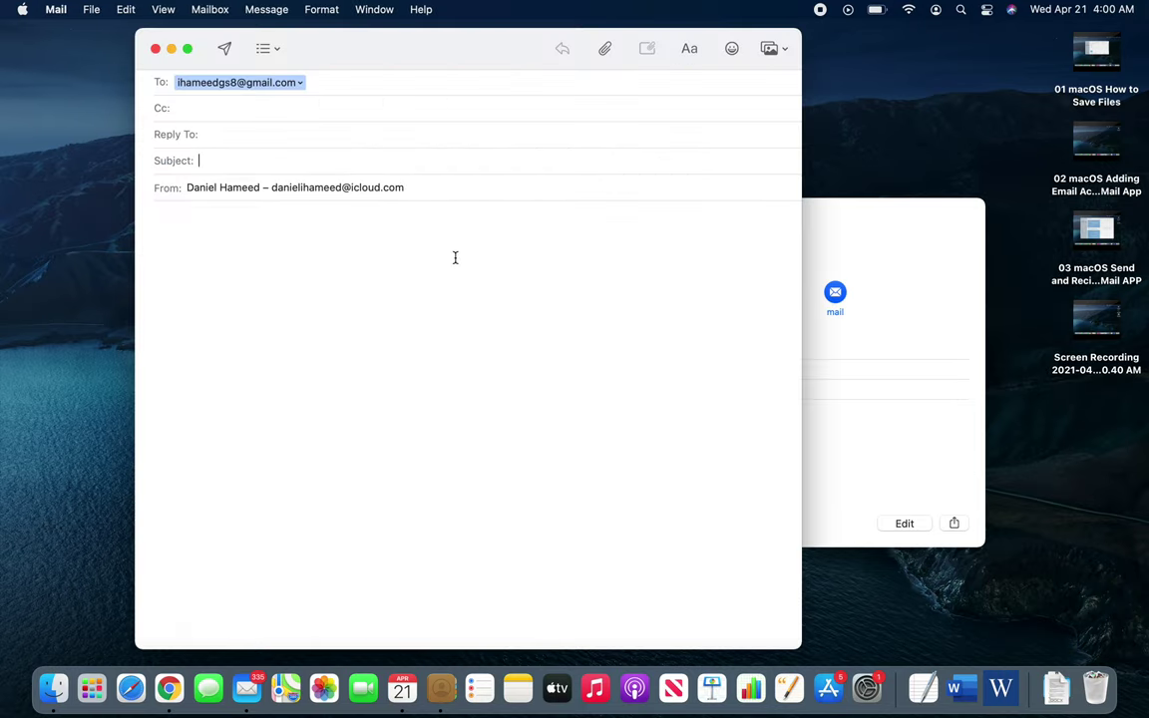
{"action": "double_click", "coordinate": [492, 48]}
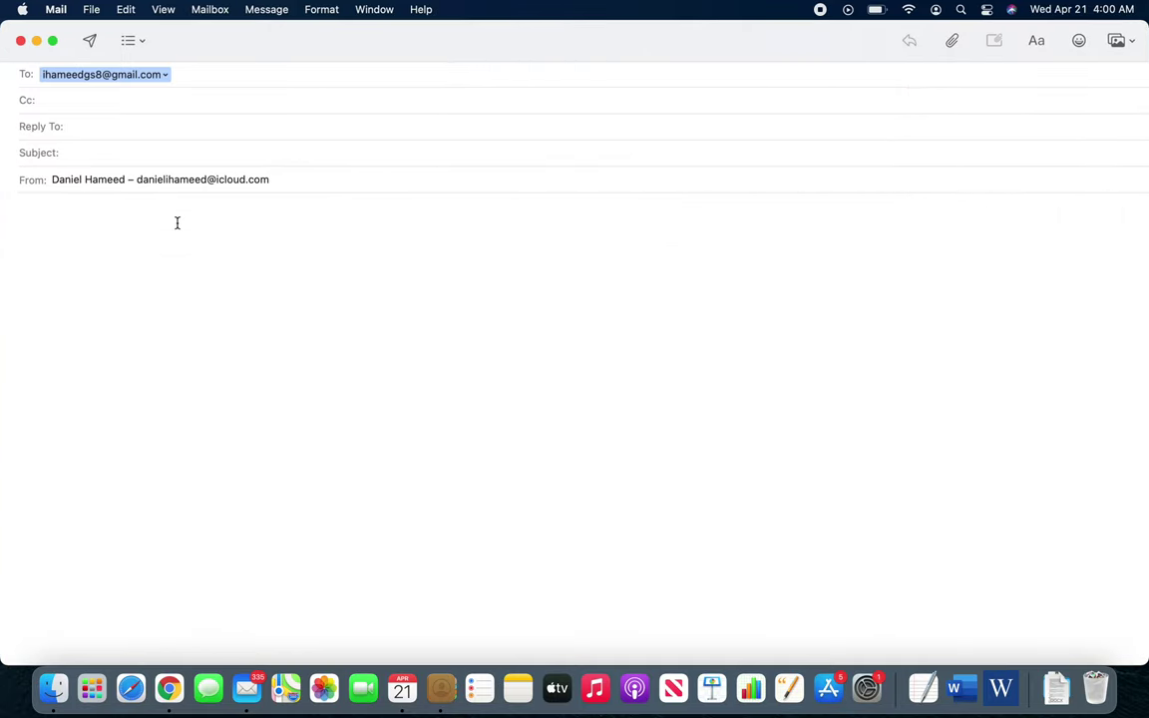
{"action": "left_click", "coordinate": [190, 257]}
{"action": "type", "text": "Asdkjfa;sdj"}
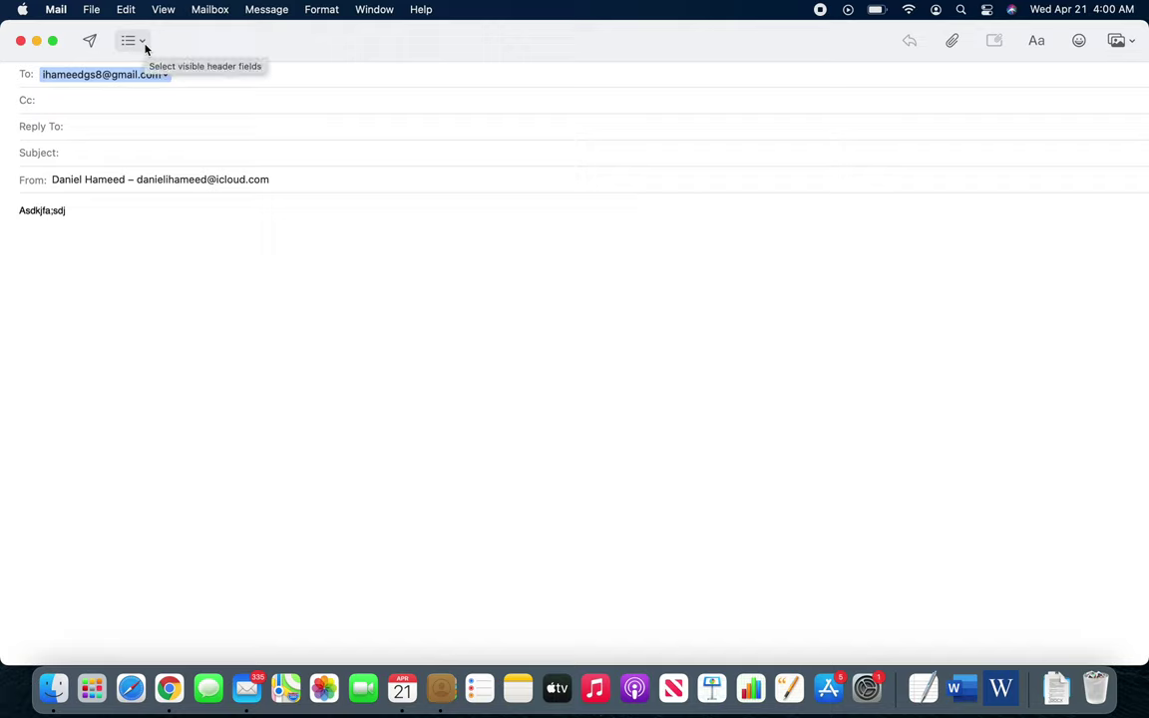
{"action": "left_click", "coordinate": [146, 48]}
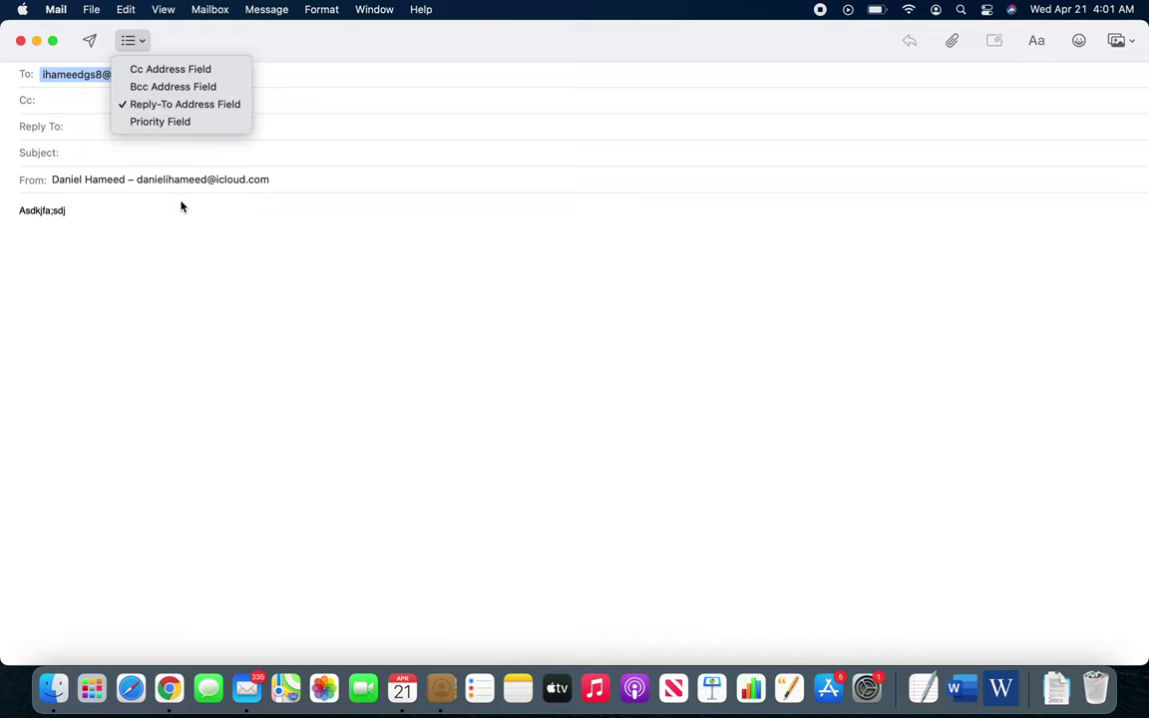
{"action": "left_click", "coordinate": [193, 240]}
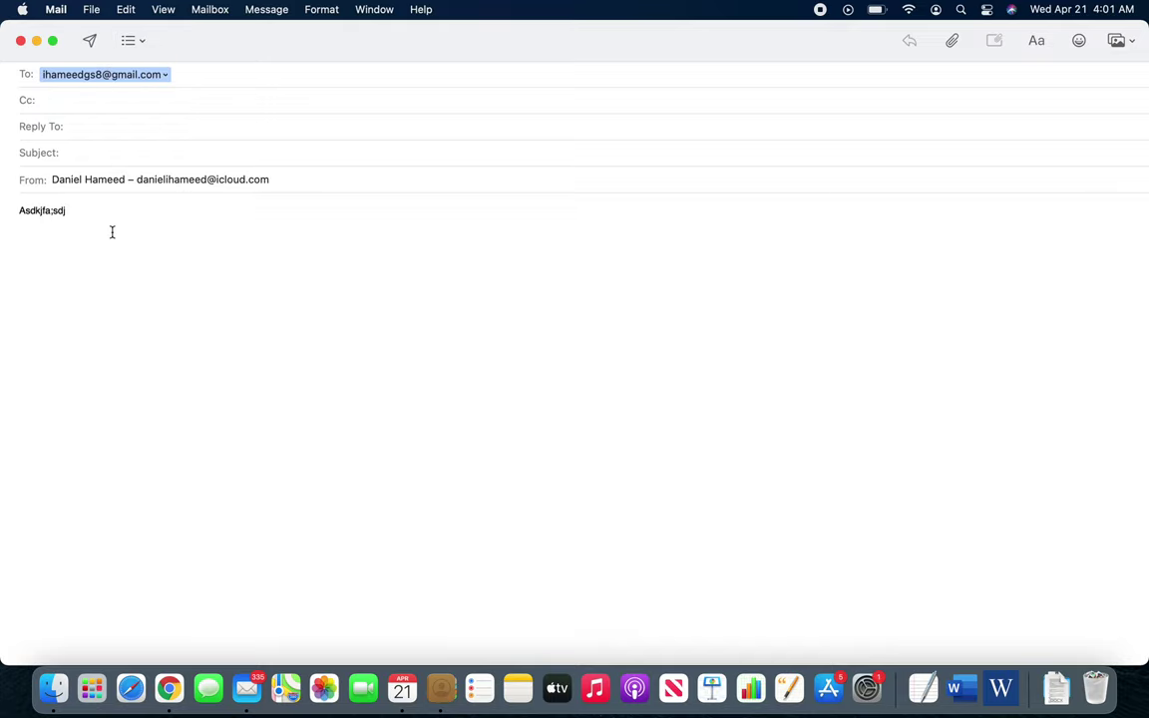
{"action": "left_click", "coordinate": [20, 41]}
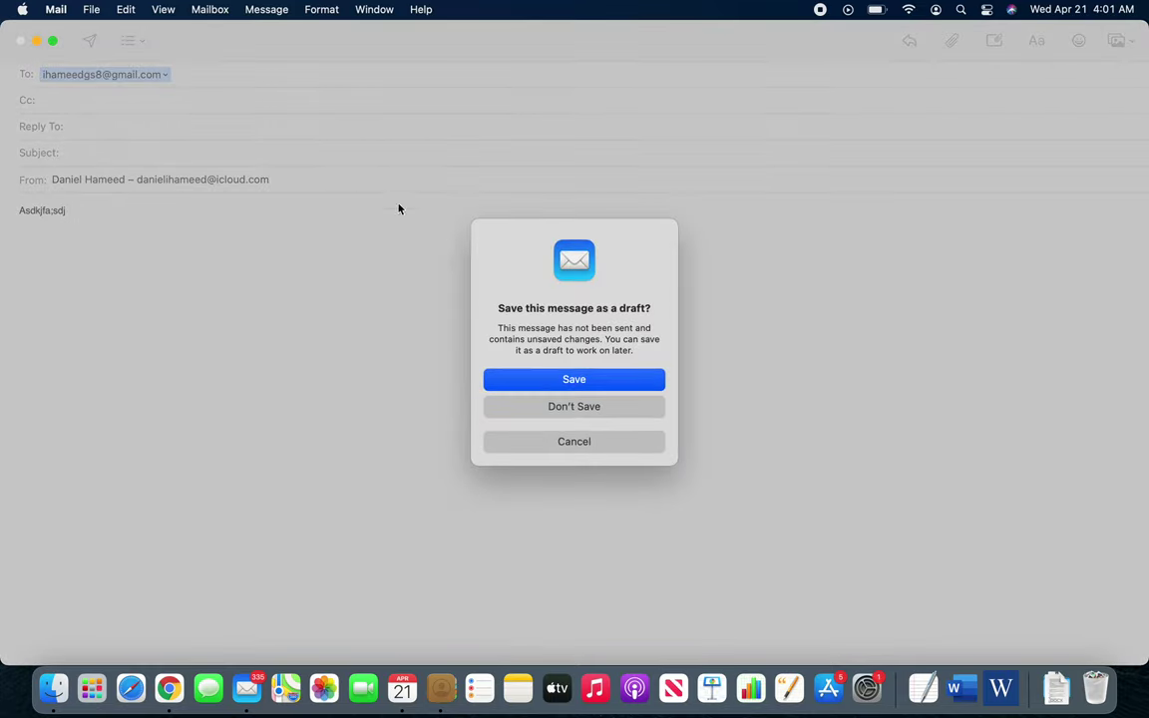
Step: Discard the test message with Don't Save and close the Contacts window
{"action": "left_click", "coordinate": [593, 406]}
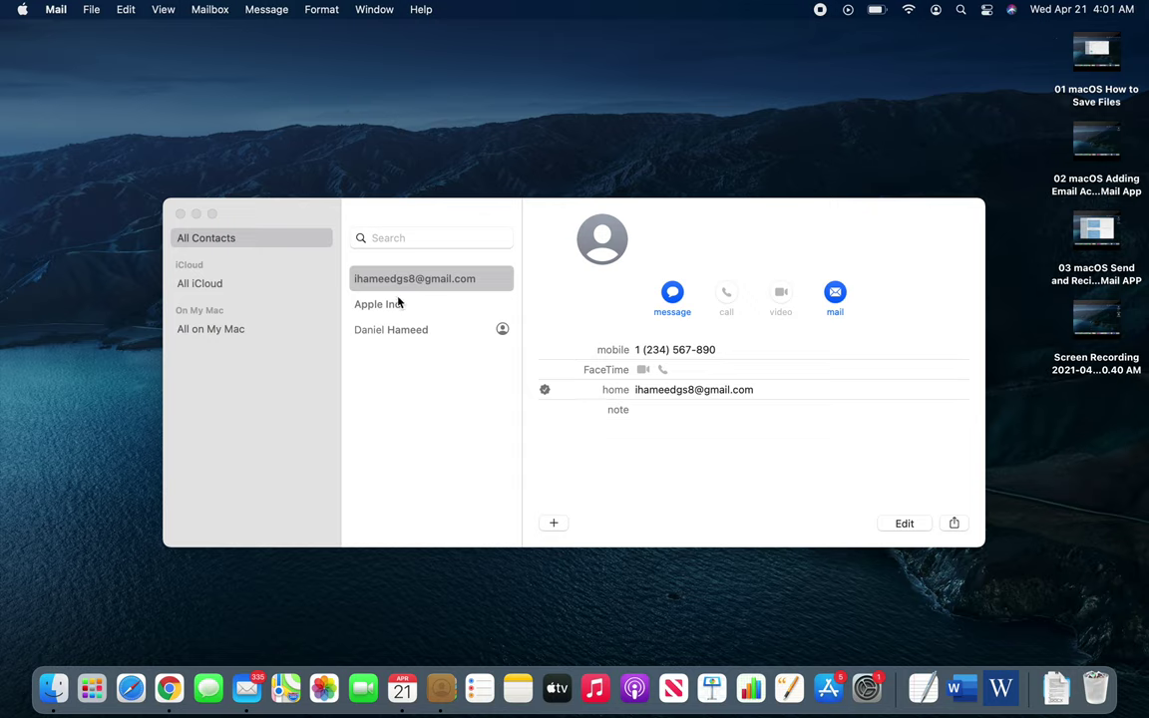
{"action": "left_click", "coordinate": [180, 215]}
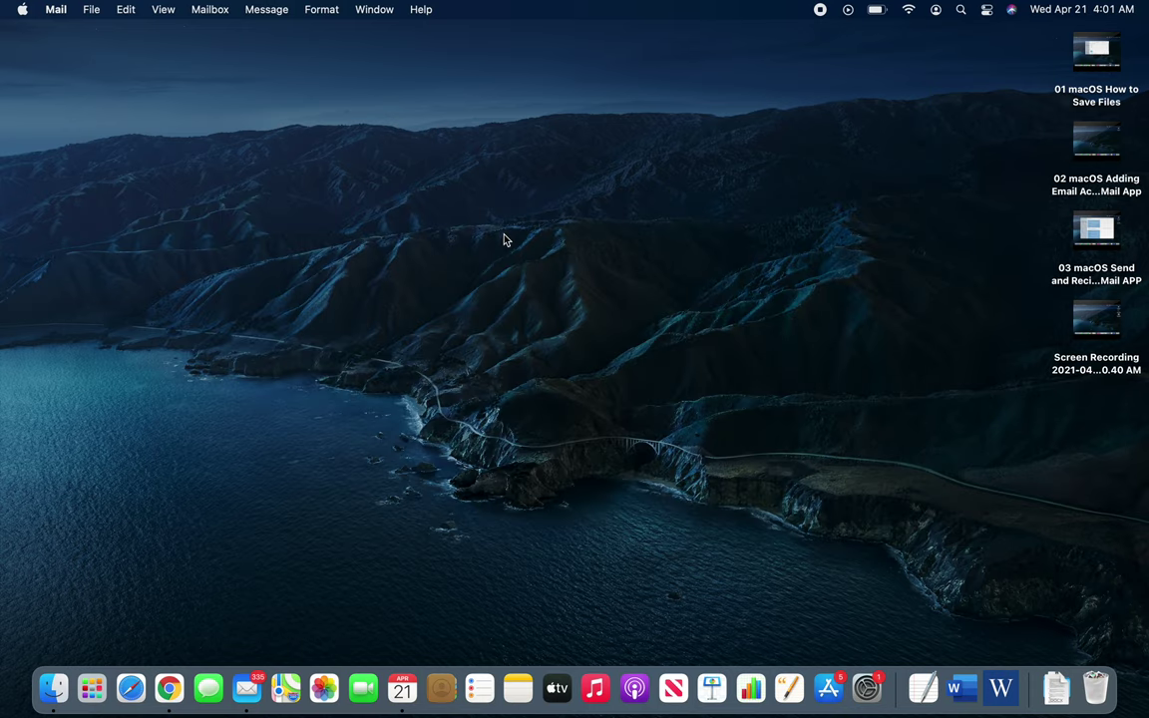